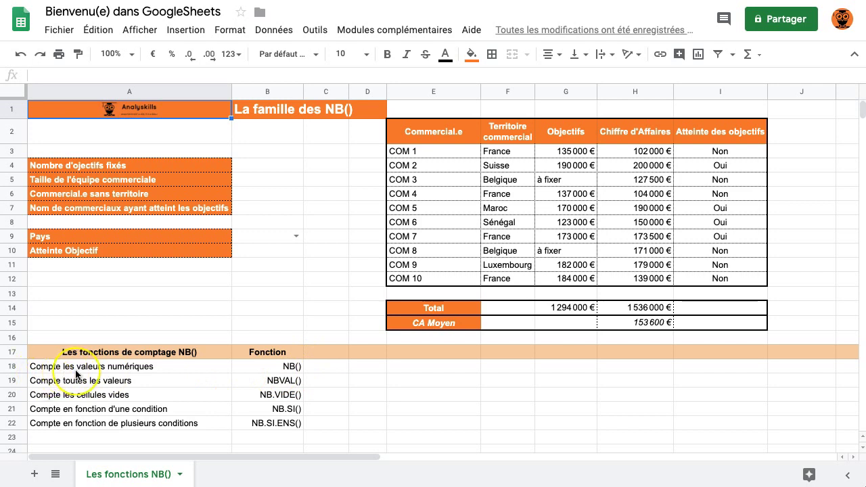
Enter the formula =NB(E3:E12) in cell E18 to count the numeric values in the Commercial.e column.
click(442, 367)
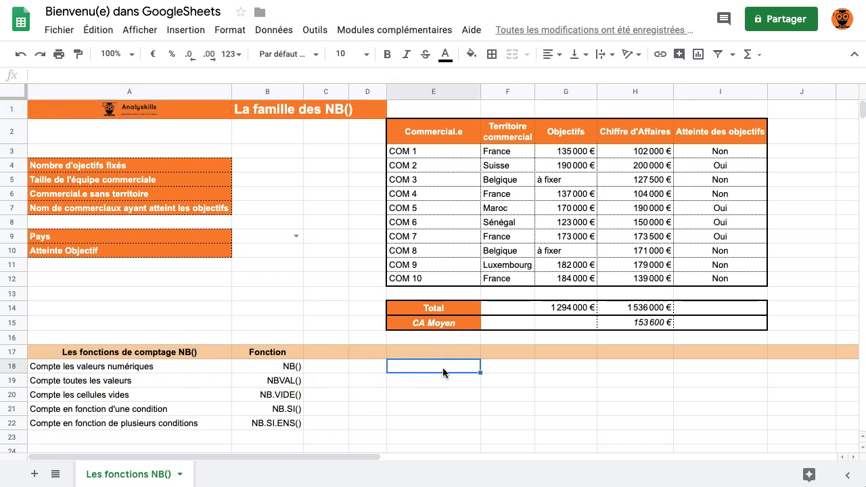
text(=nb)
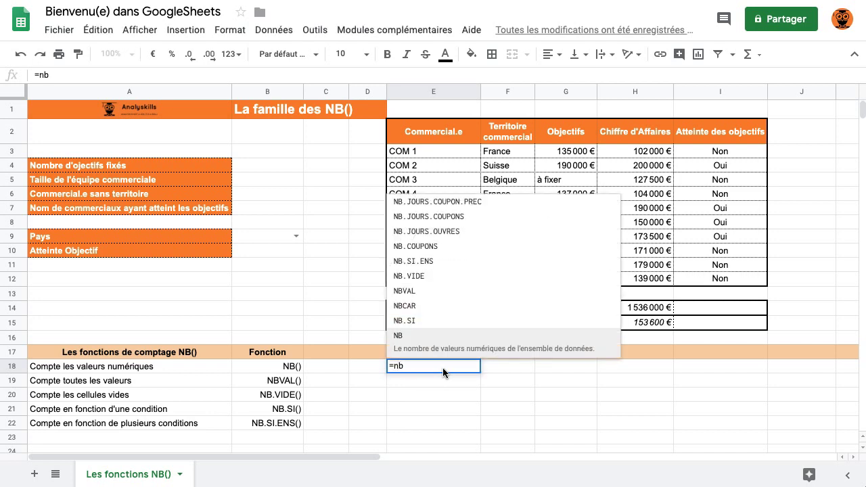
text(()
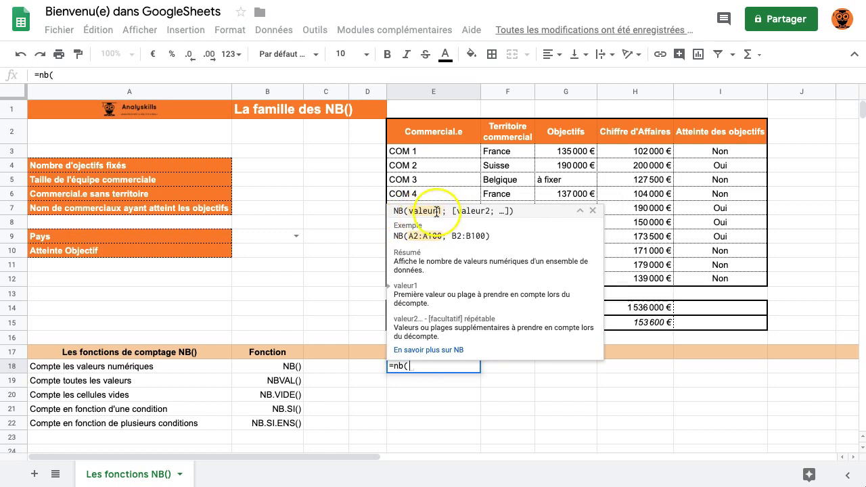
click(593, 211)
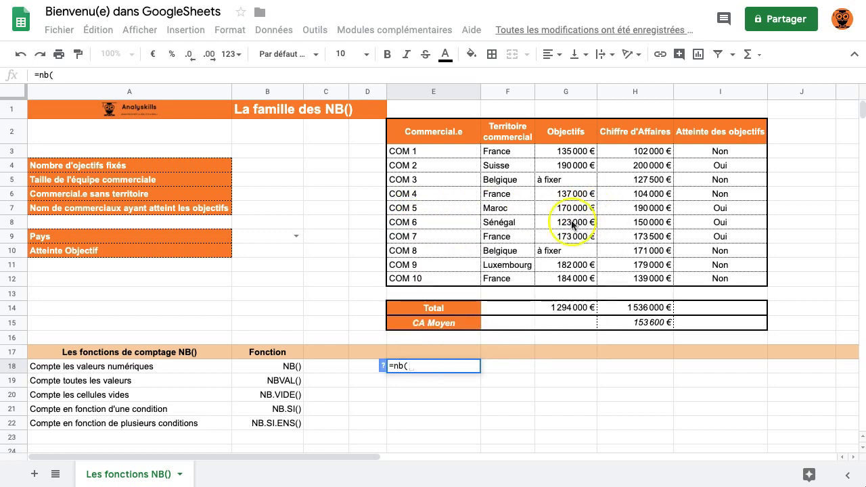
drag(434, 156, 464, 277)
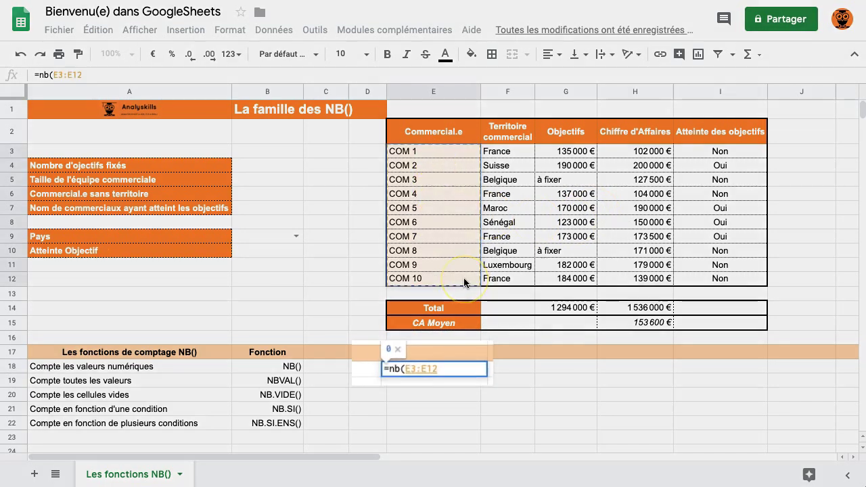
text())
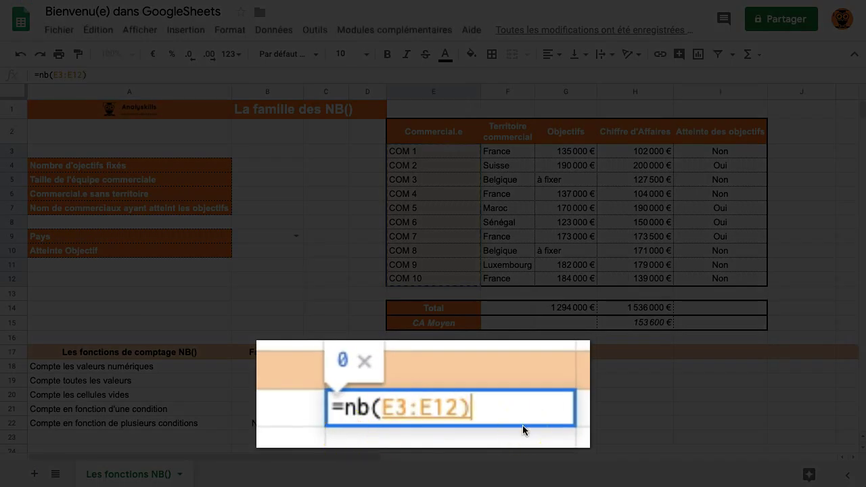
key(Return)
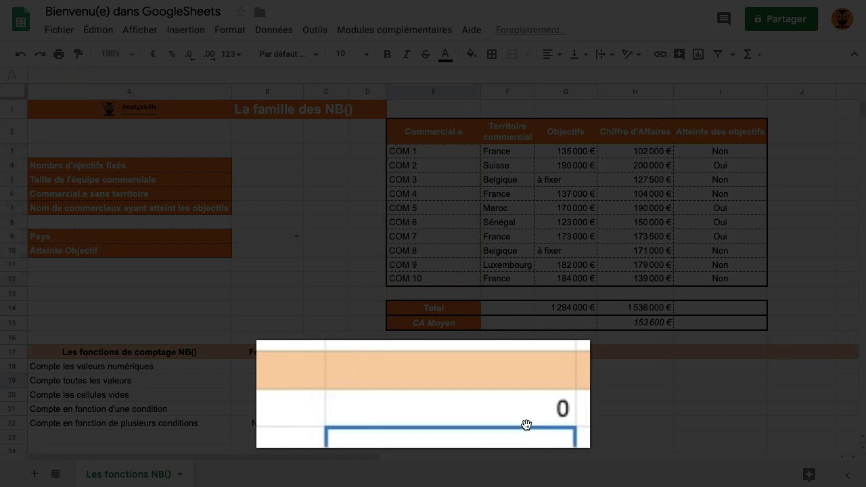
Copy the NB formula from E18 across the row through I18, covering every column of the sales table.
click(505, 405)
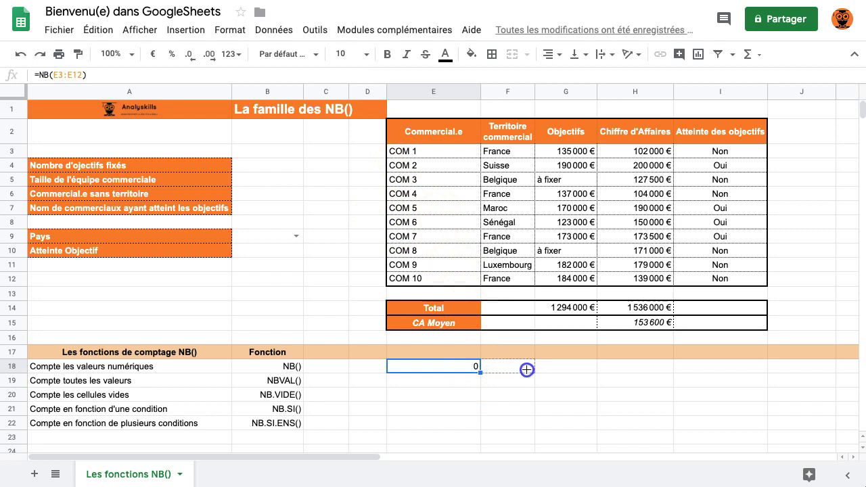
drag(527, 370, 527, 370)
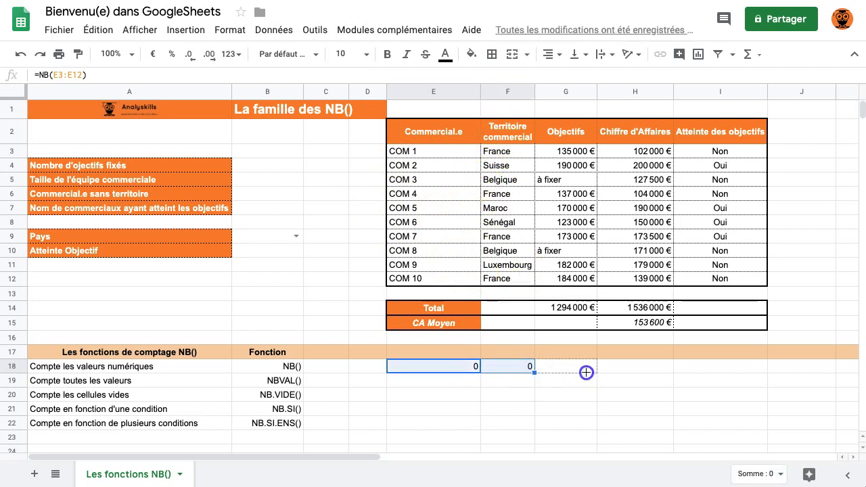
drag(586, 372, 581, 380)
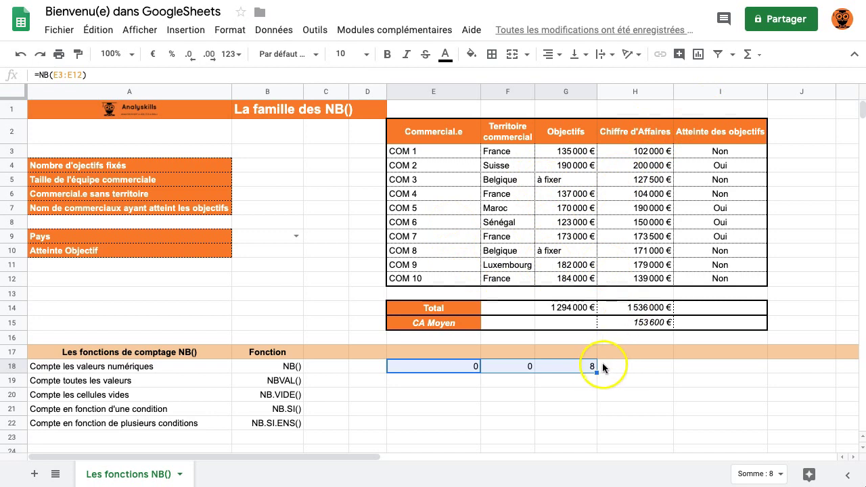
drag(596, 374, 646, 371)
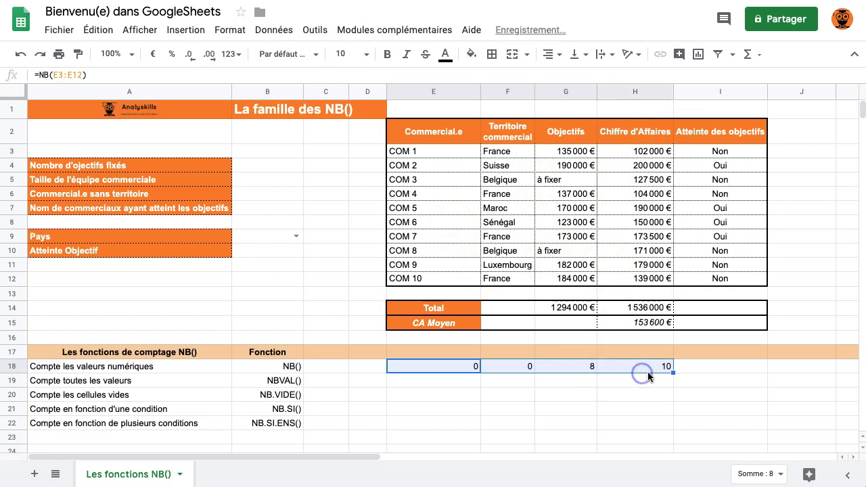
click(667, 374)
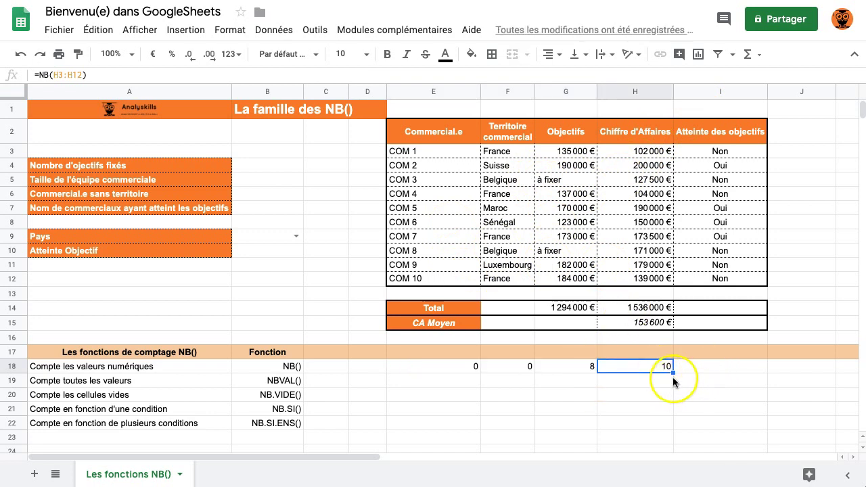
drag(675, 372, 721, 366)
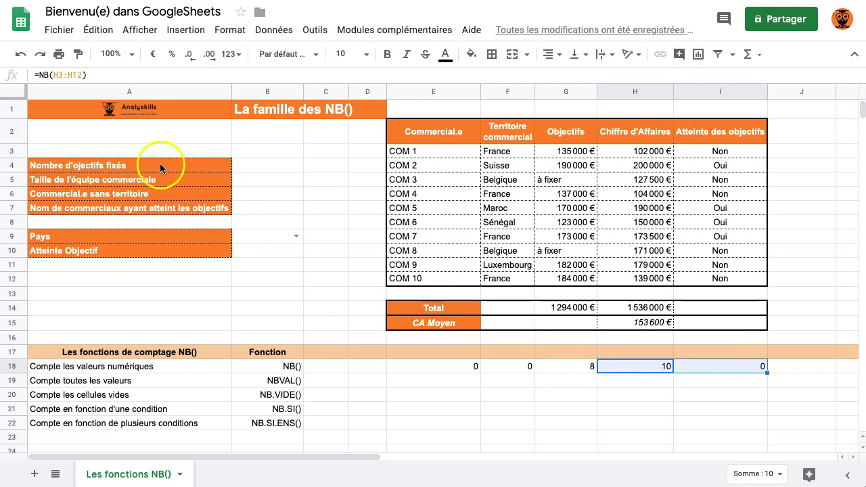
In B4, count the number of objectives set by applying NB to the Objectifs range G3:G12.
click(264, 169)
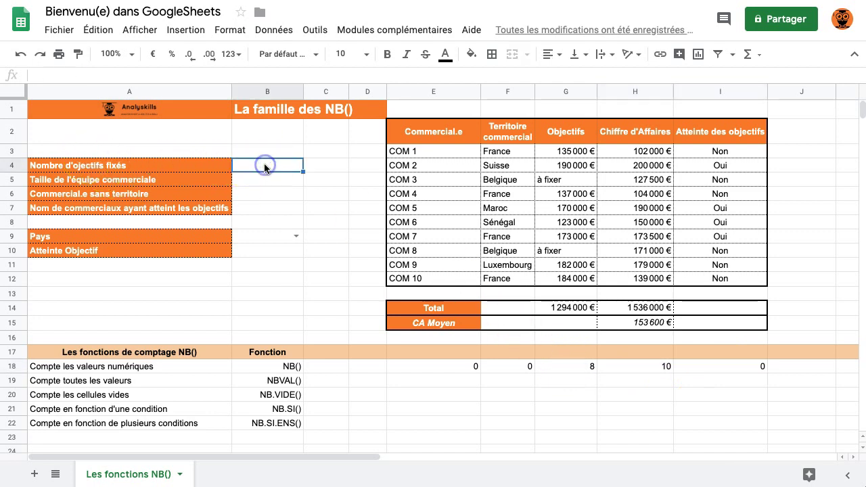
text(=nb)
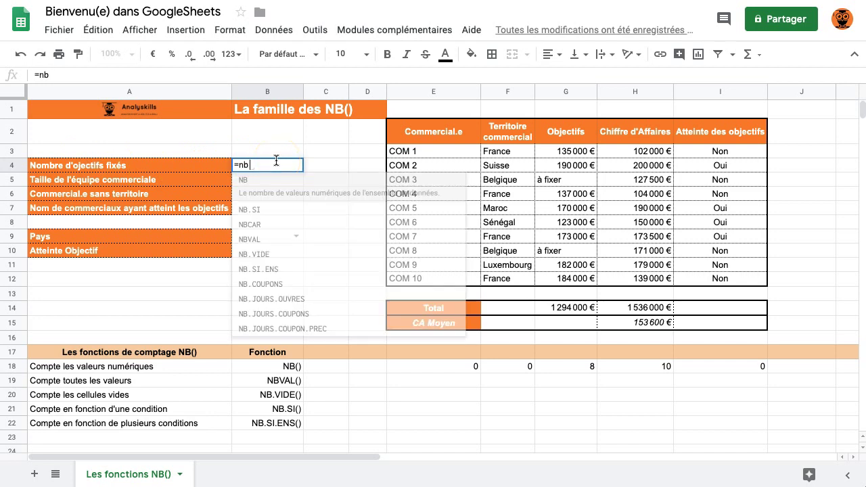
text(()
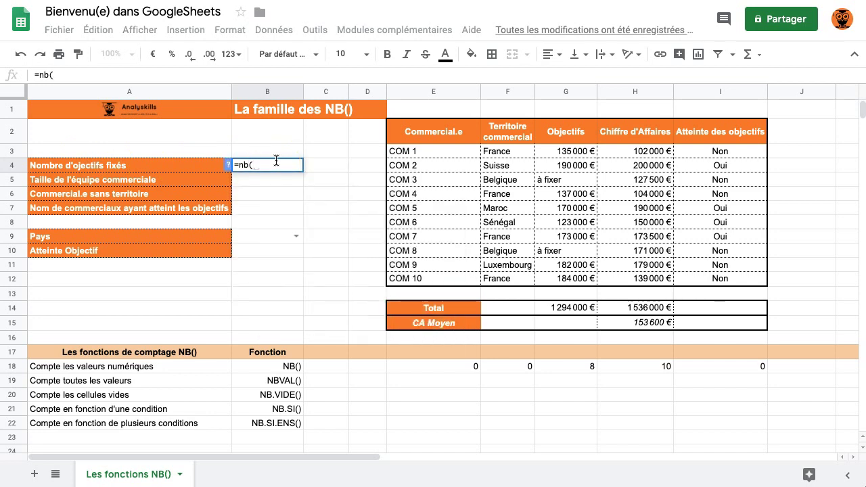
drag(586, 153, 580, 277)
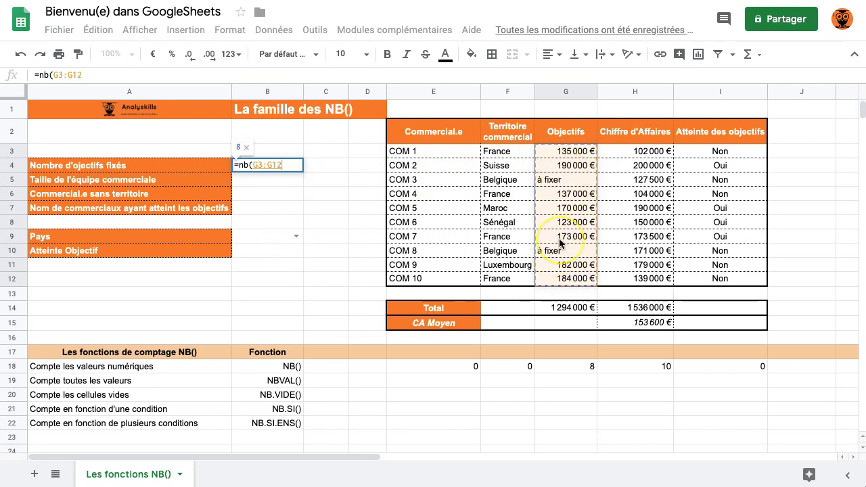
key(Return)
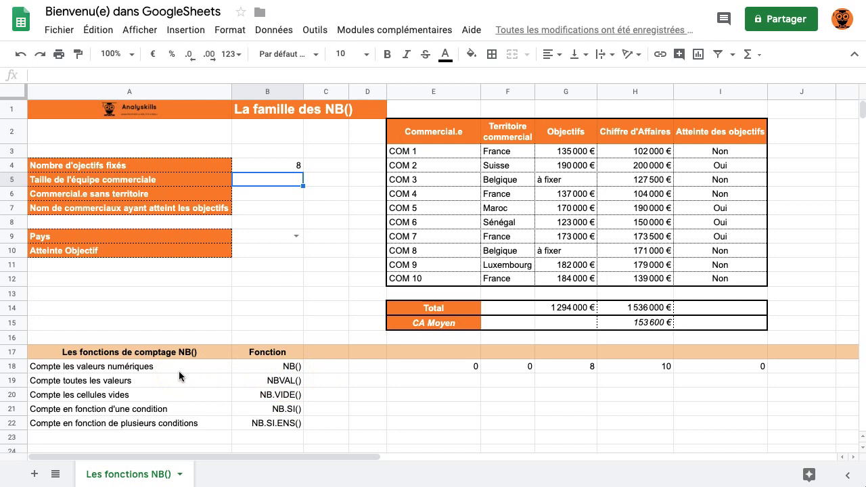
Enter =NBVAL(E3:E12) in cell E19 to count all values in the Commercial.e column.
click(460, 383)
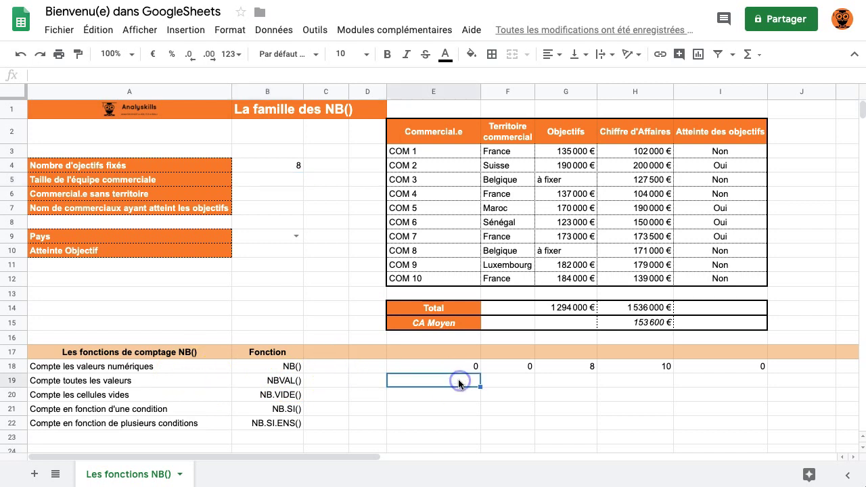
text(=nbva)
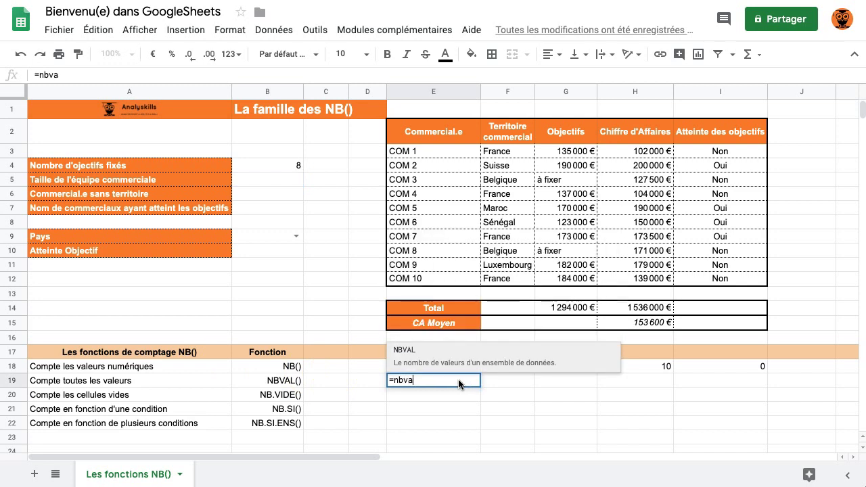
key(Tab)
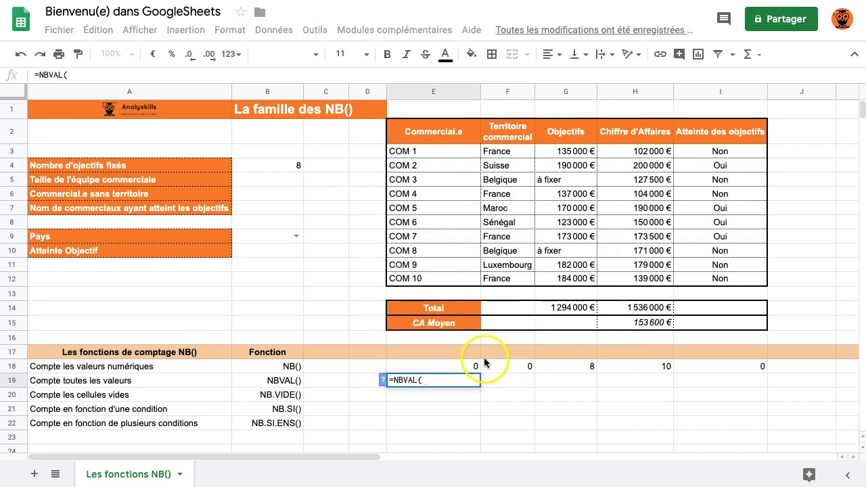
drag(465, 157, 474, 281)
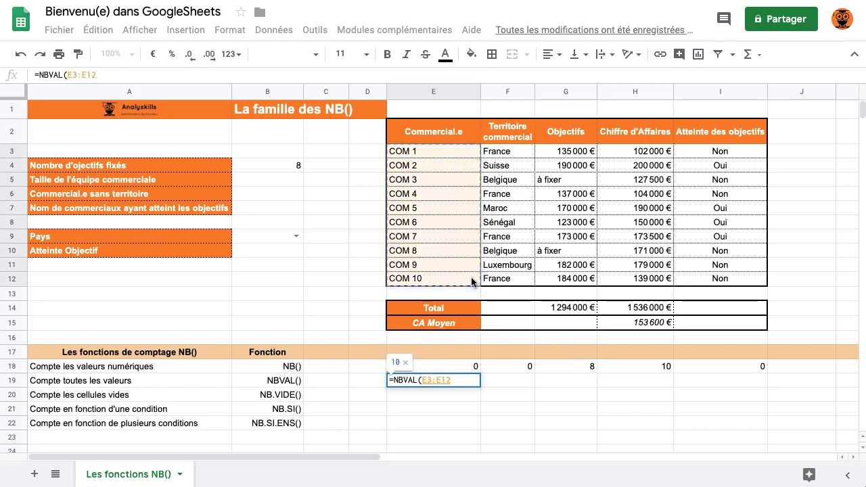
text())
key(Return)
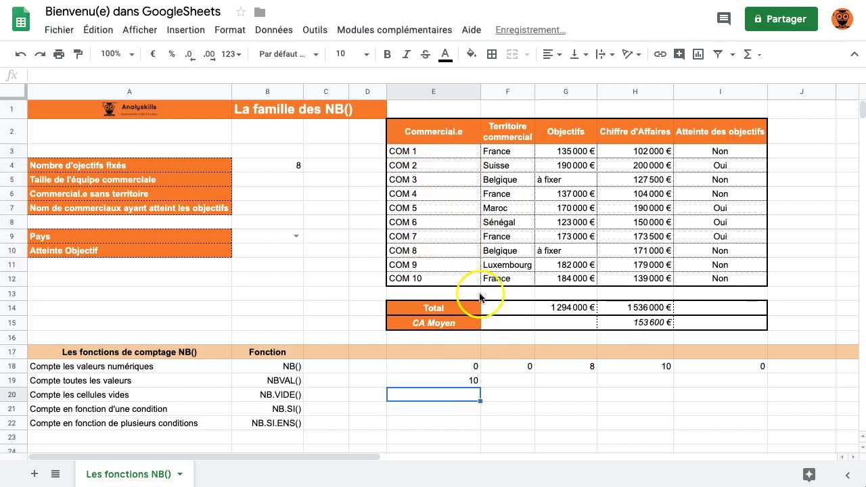
Fill the NBVAL formula from E19 across to H19.
click(470, 381)
drag(481, 387, 673, 387)
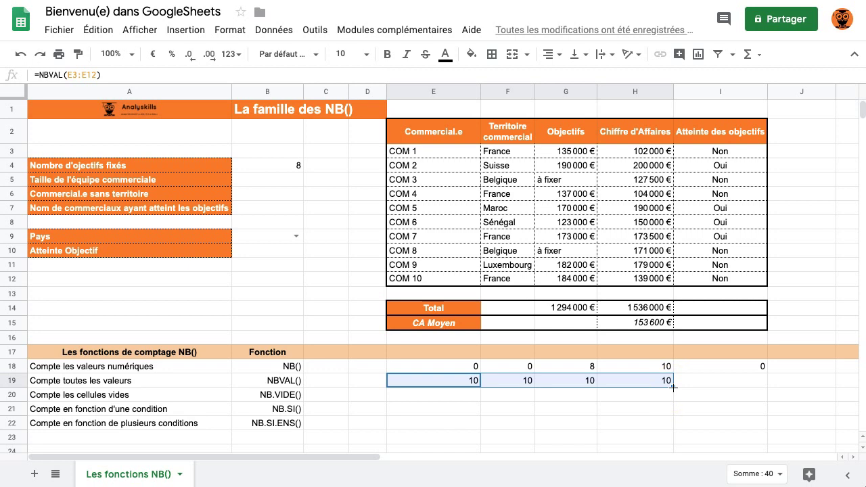
Enter =NBVAL(E3:I12) in cell I19 to count all values in the whole sales table.
click(711, 380)
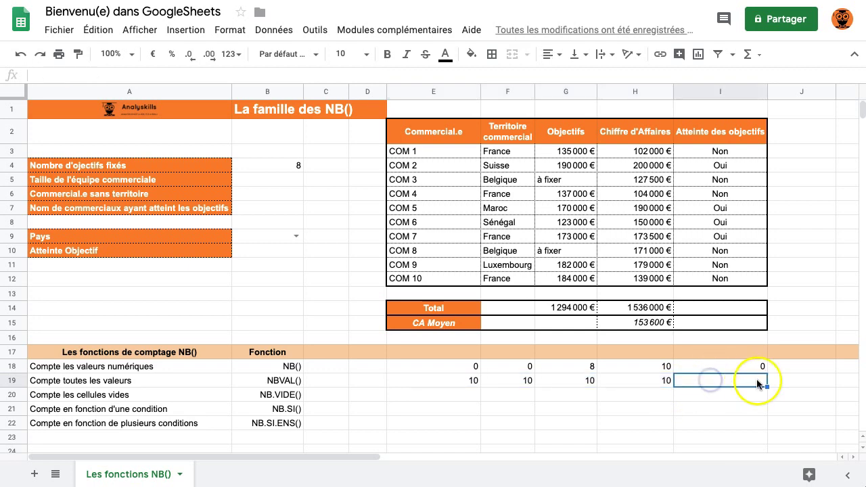
text(=nbva)
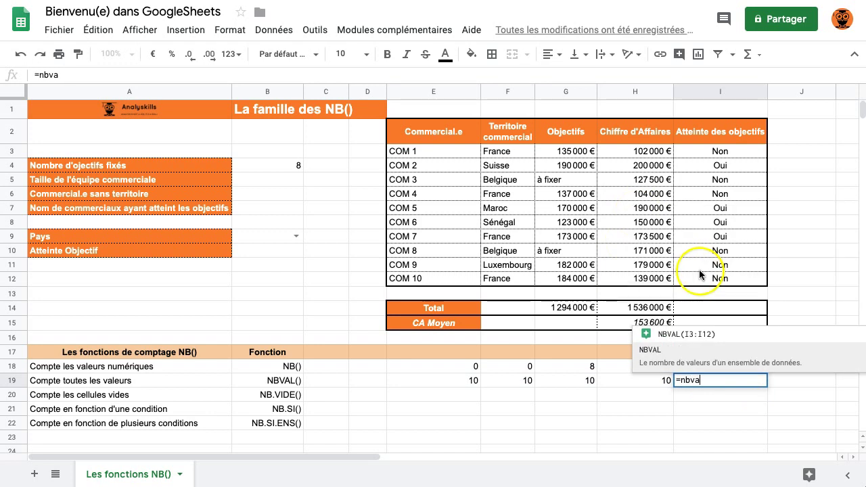
key(Tab)
drag(397, 149, 752, 279)
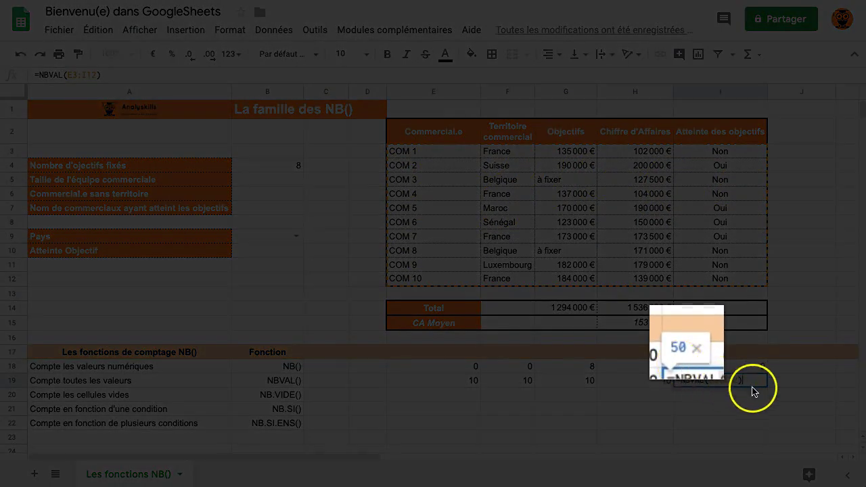
key(Return)
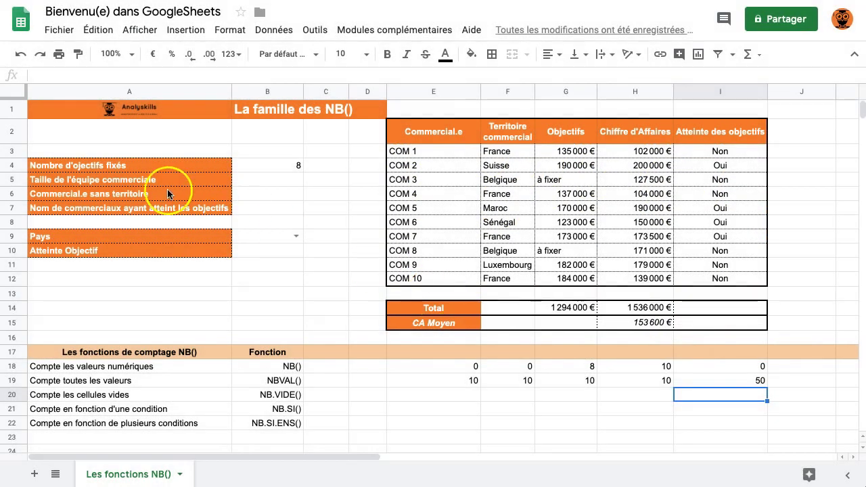
In B5, calculate the sales team size by applying NBVAL to the range E3:E12.
click(281, 184)
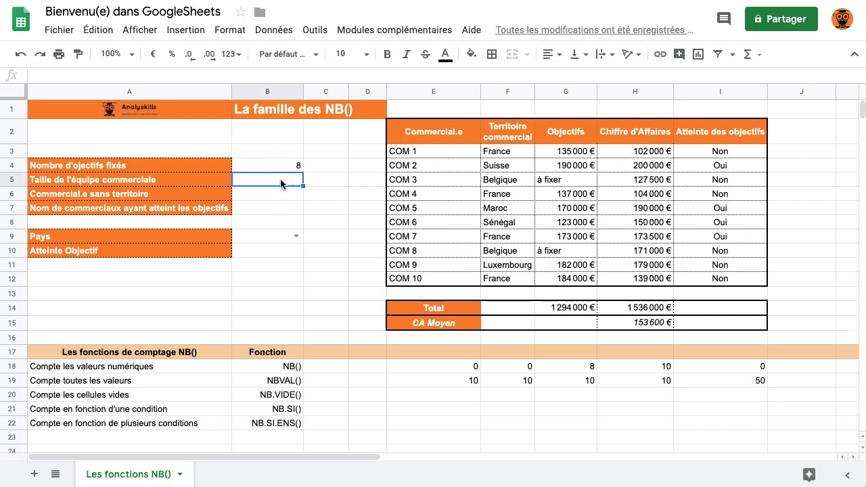
text(=NBVAL()
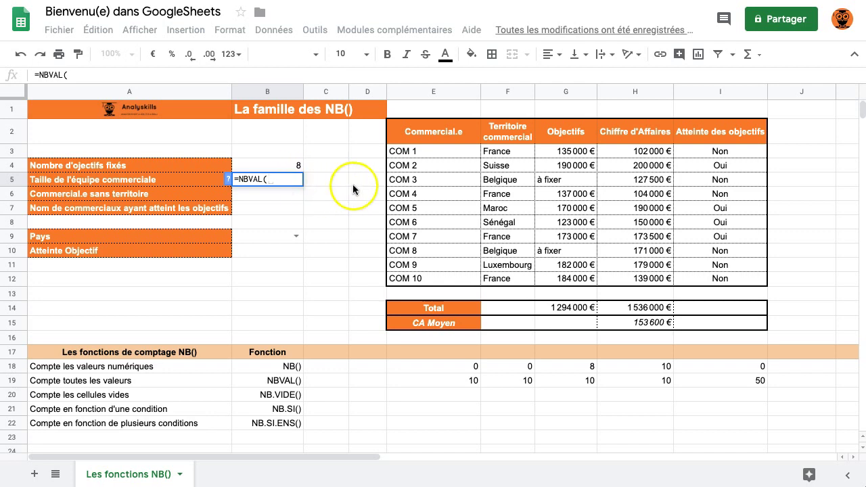
drag(421, 151, 428, 280)
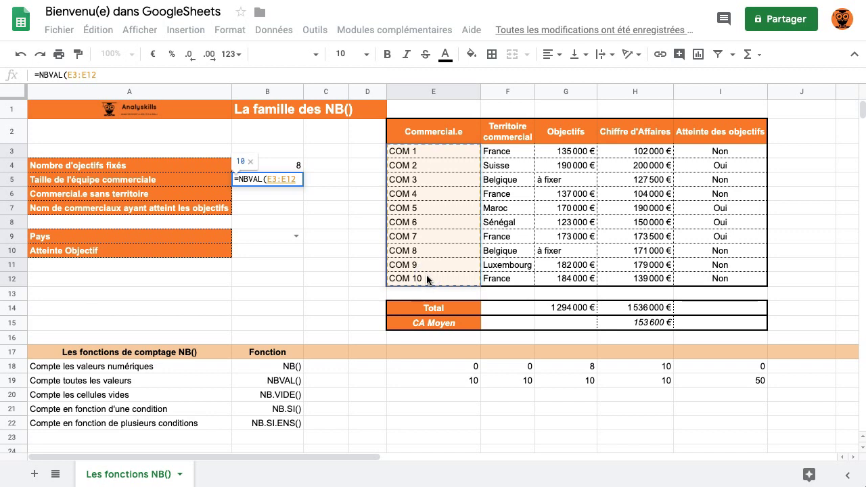
key(Return)
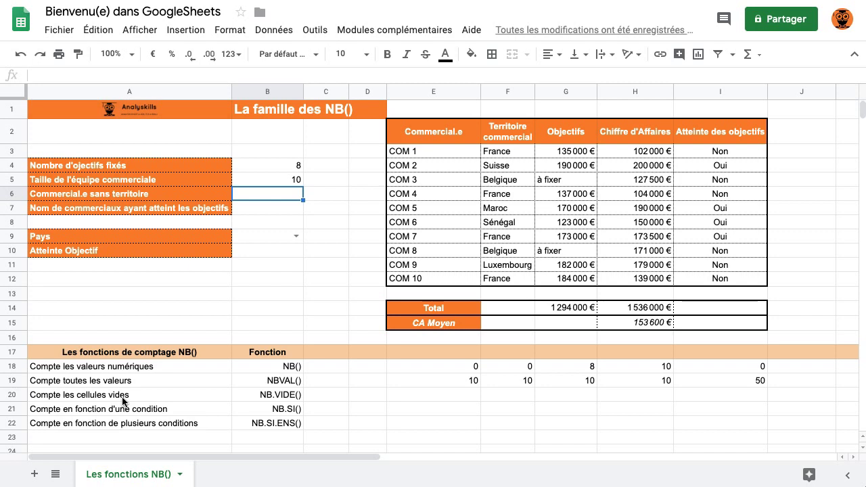
Enter =NB.VIDE(E3:E12) in cell E20 to count the empty cells in the Commercial.e column.
click(465, 394)
text(=)
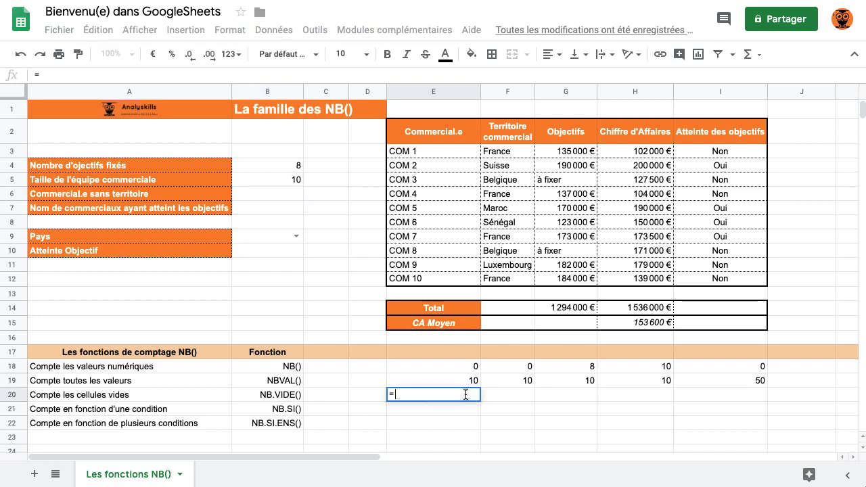
text(nb.)
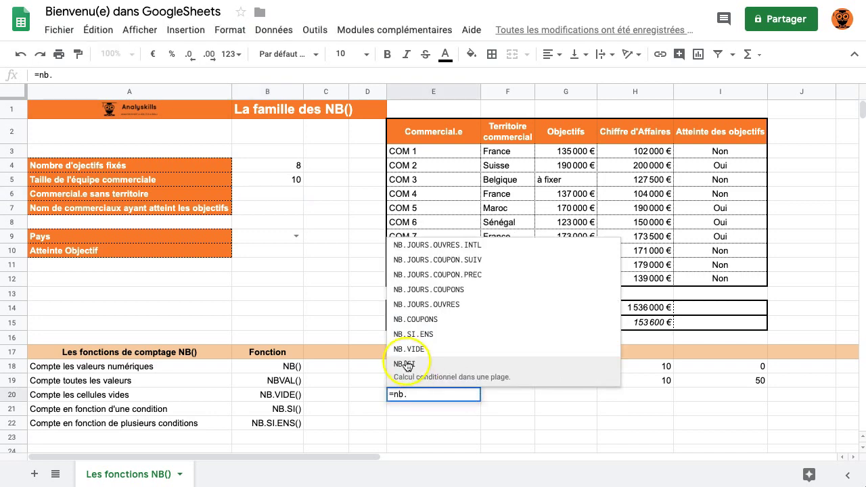
click(402, 350)
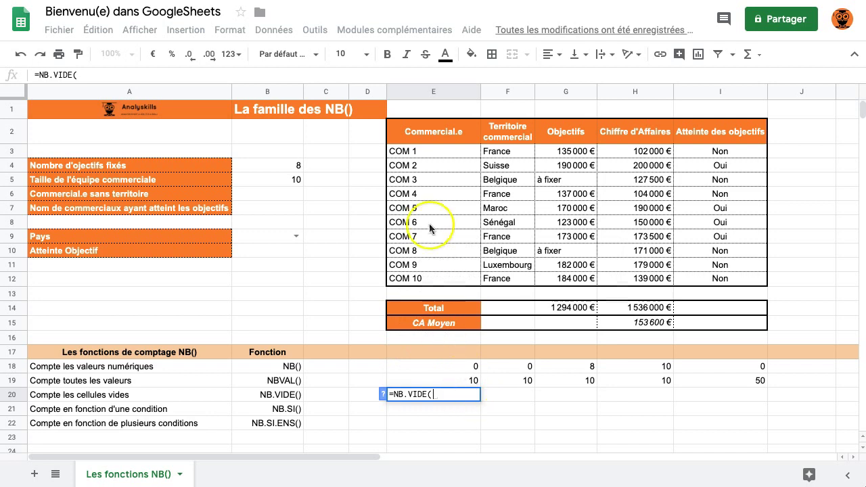
drag(452, 157, 458, 274)
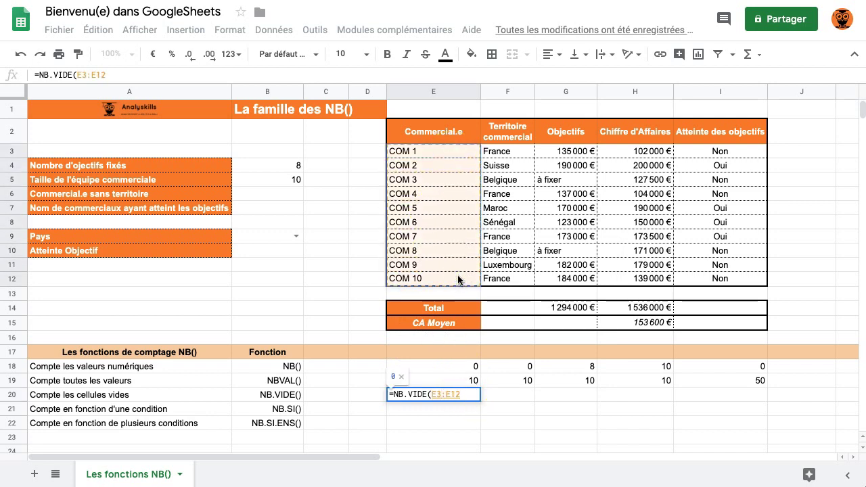
text())
key(Return)
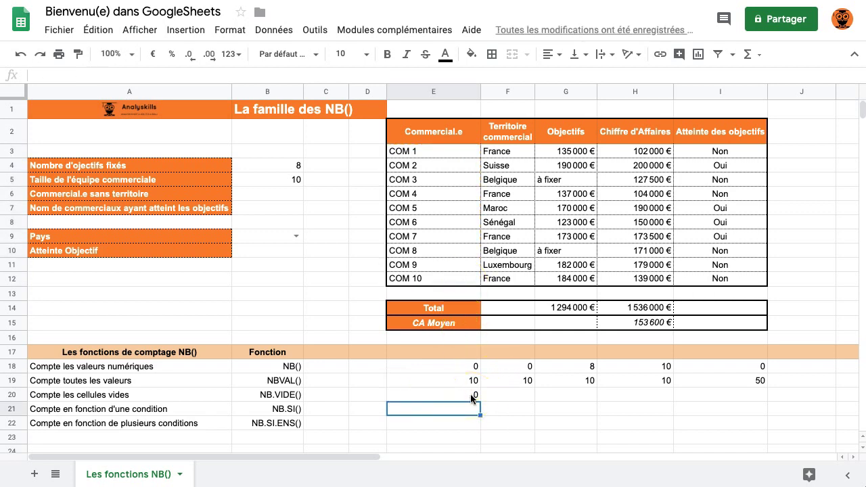
Clear COM 10's territory in F12 and fill the NB.VIDE formula from E20 across to I20.
click(508, 279)
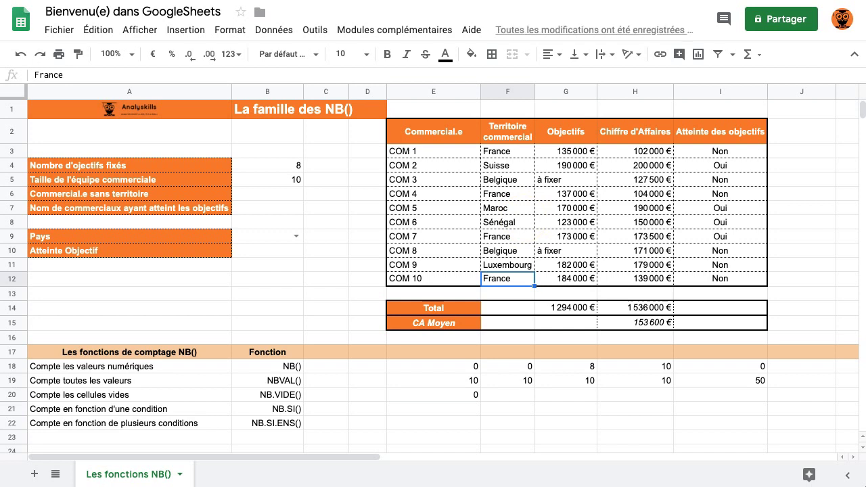
key(Delete)
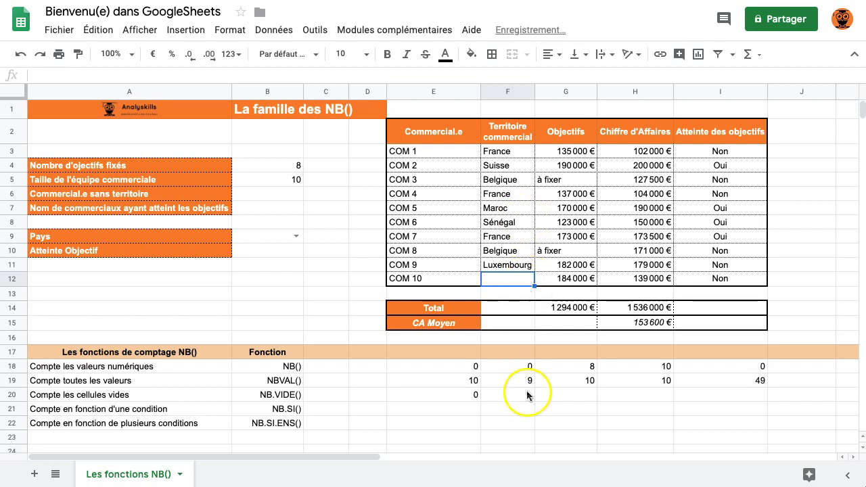
click(470, 395)
drag(481, 401, 511, 400)
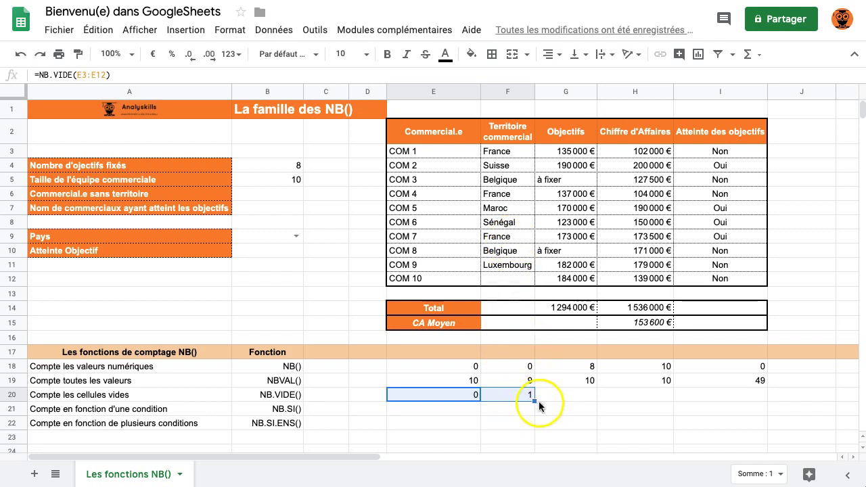
drag(536, 400, 750, 404)
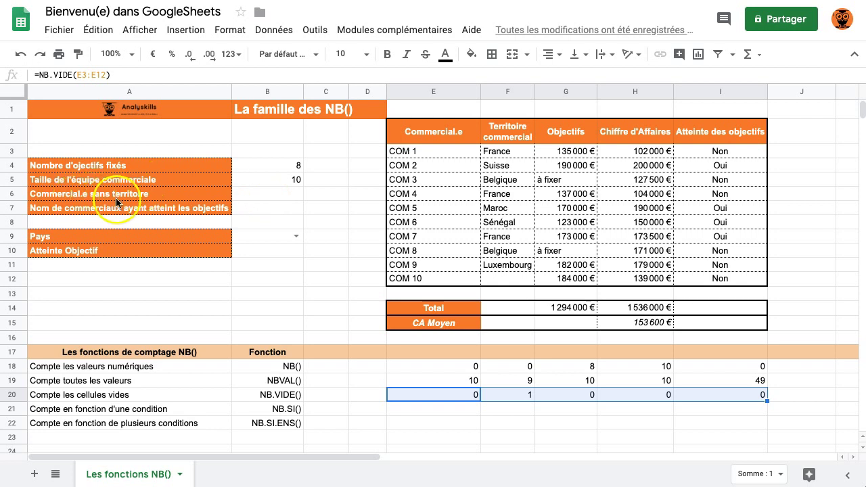
In B6, calculate the number of salespeople without a territory with =NB.VIDE(F3:F12).
click(262, 195)
text(=nb)
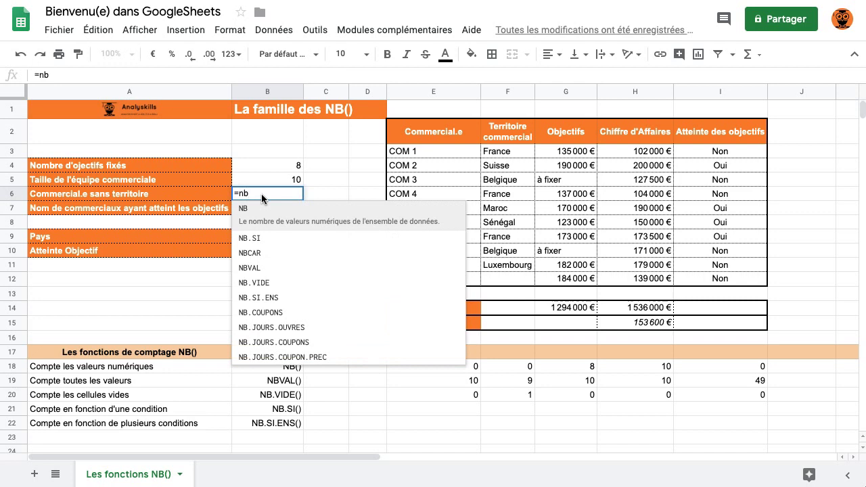
text(.vi)
key(Tab)
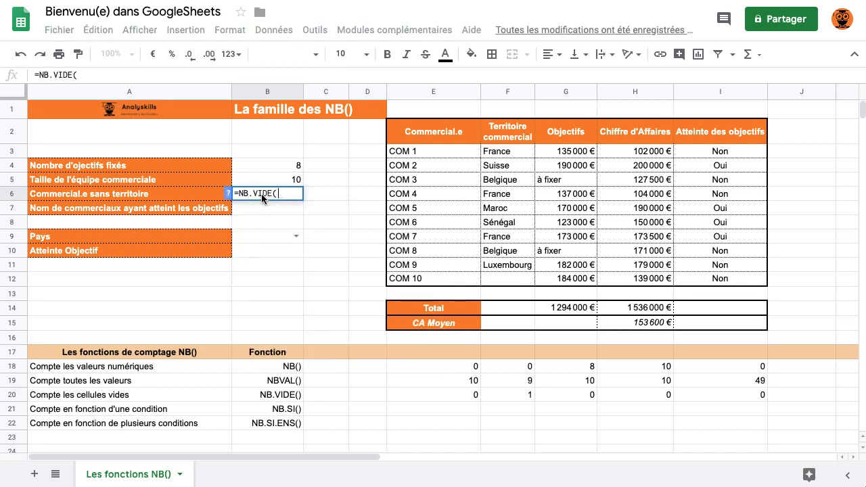
drag(504, 154, 511, 281)
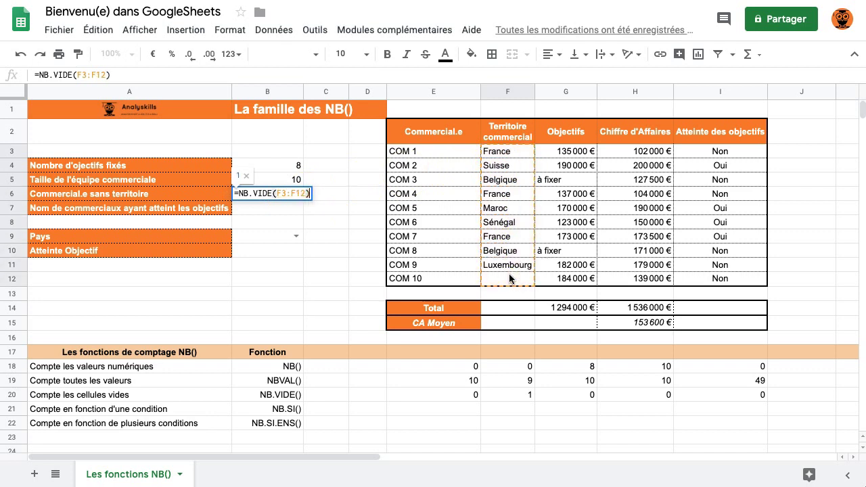
text())
key(Return)
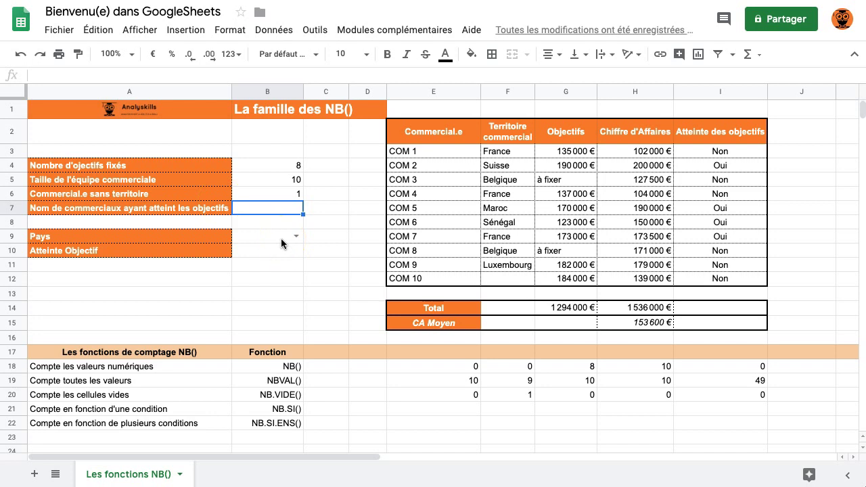
Enter =NB.SI(E3:E12;"COM 1") in cell E21 to count the Commercial.e entries equal to COM 1, consulting the function's syntax help.
click(265, 274)
drag(265, 409, 262, 423)
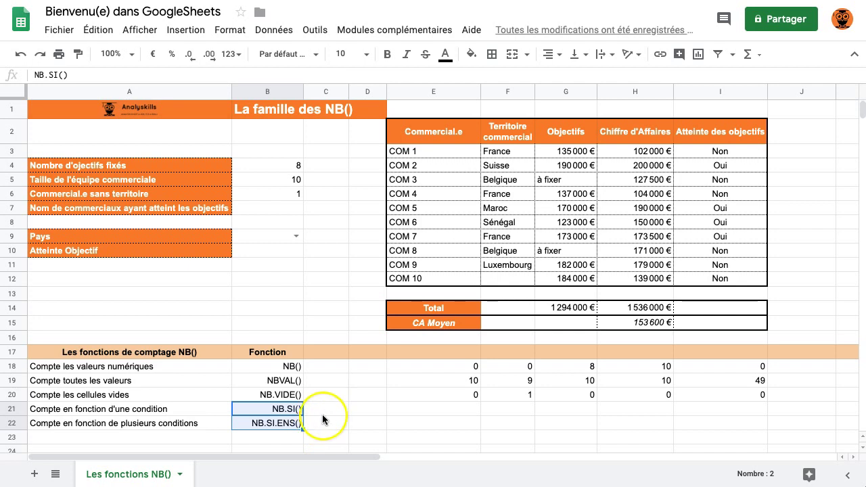
click(440, 410)
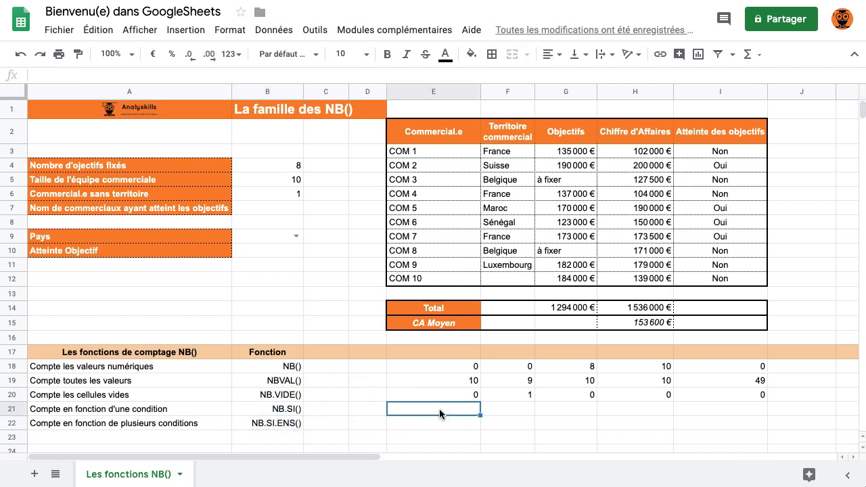
text(=nb)
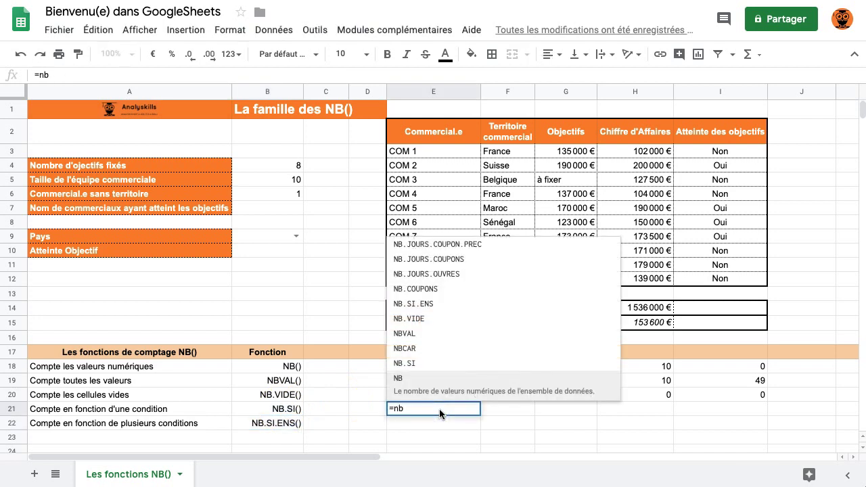
text(.si)
key(Tab)
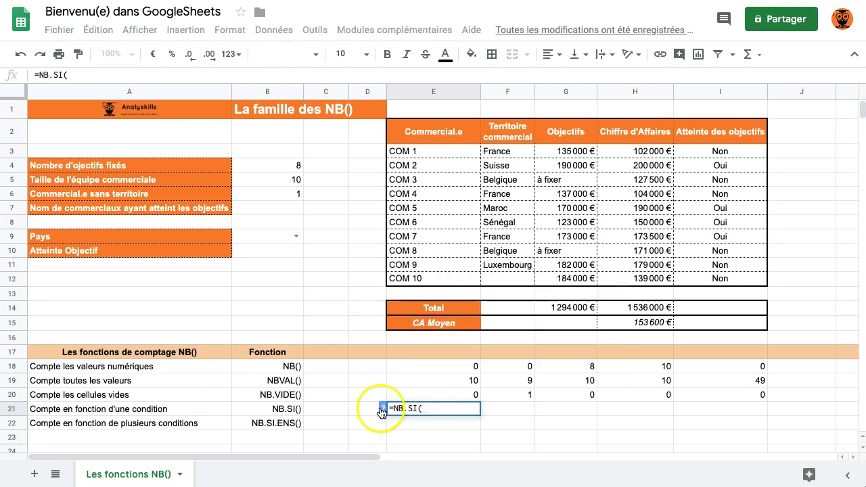
click(382, 409)
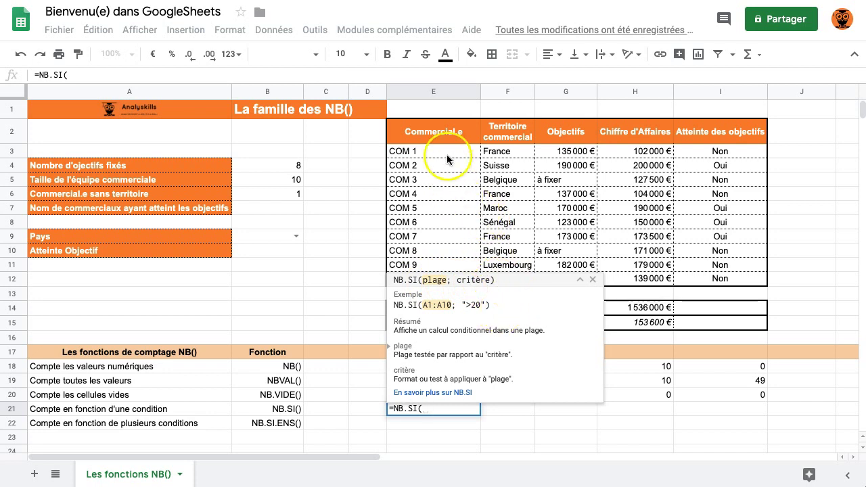
drag(441, 152, 453, 281)
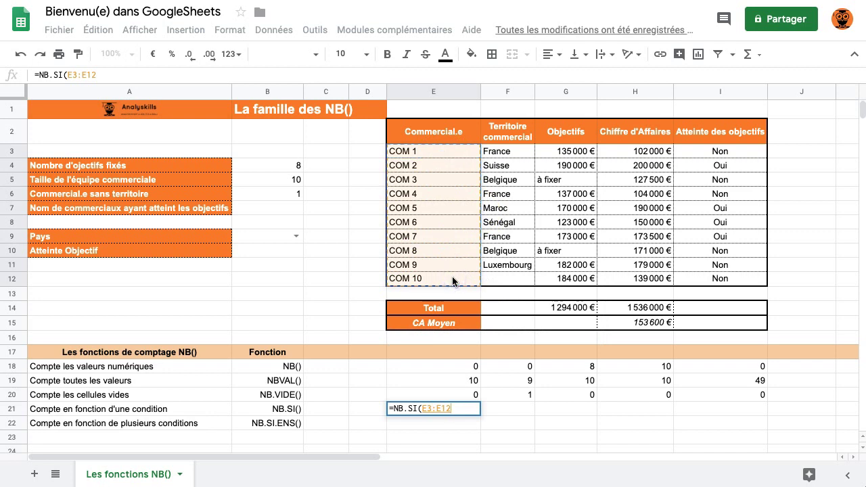
text(;)
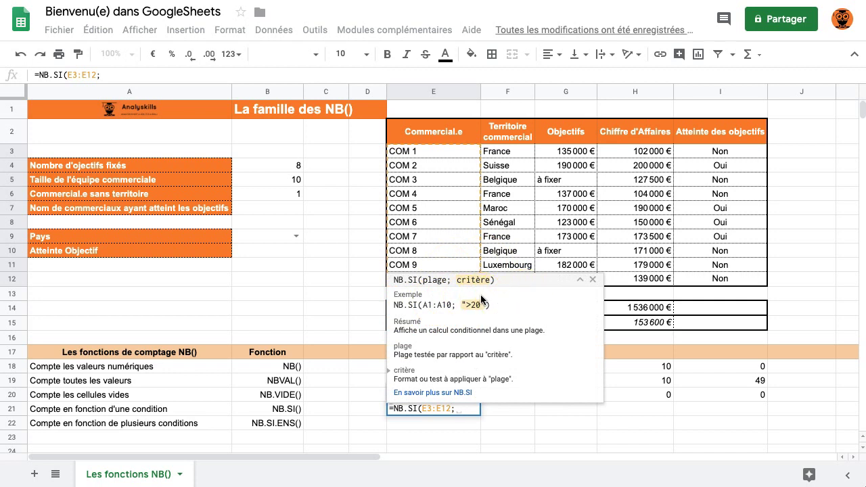
text(")
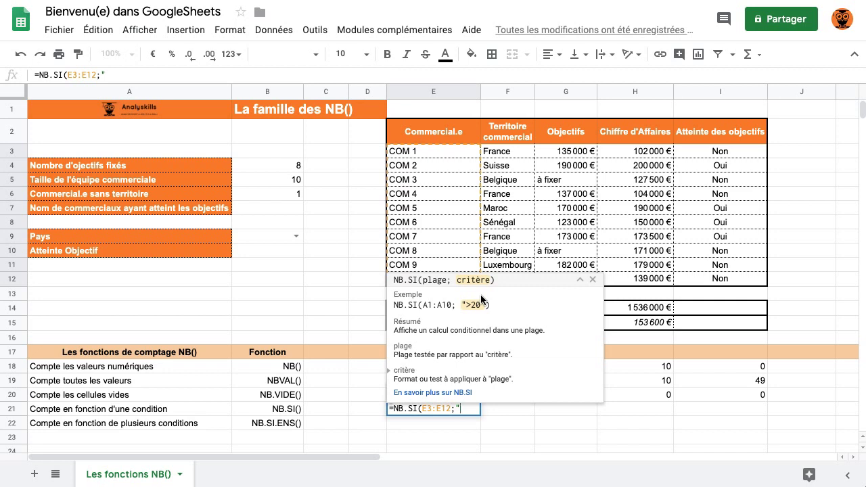
text(COM 1")
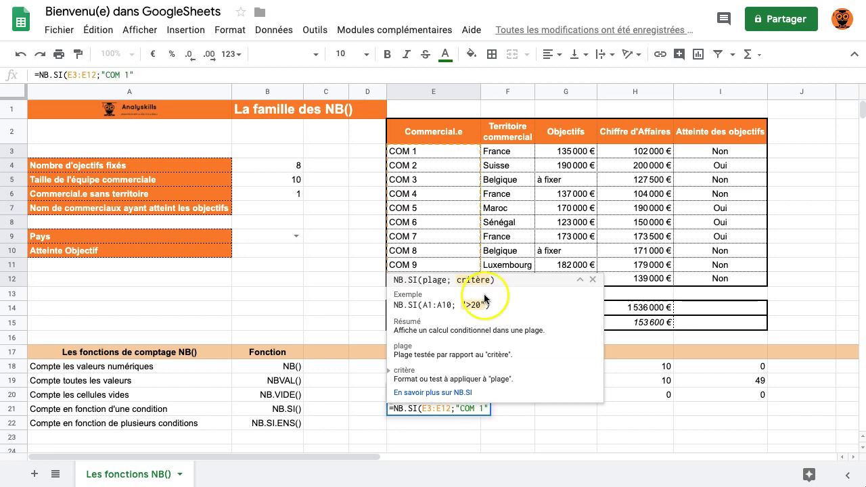
click(593, 280)
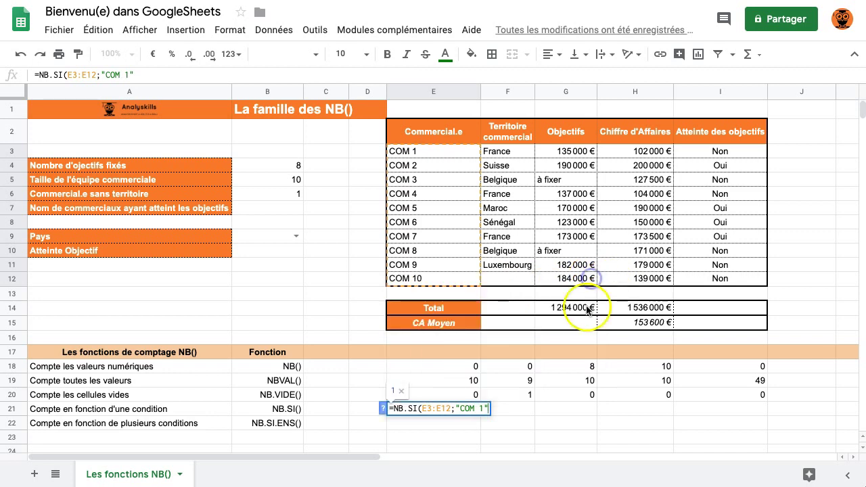
text())
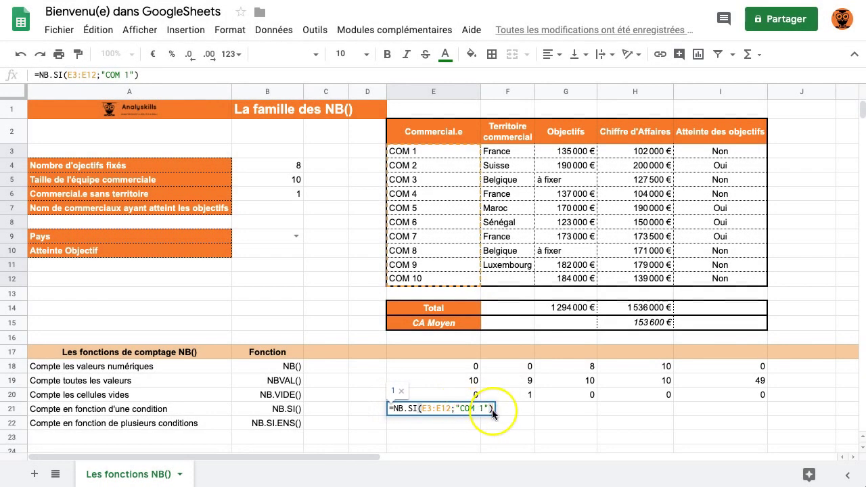
key(Return)
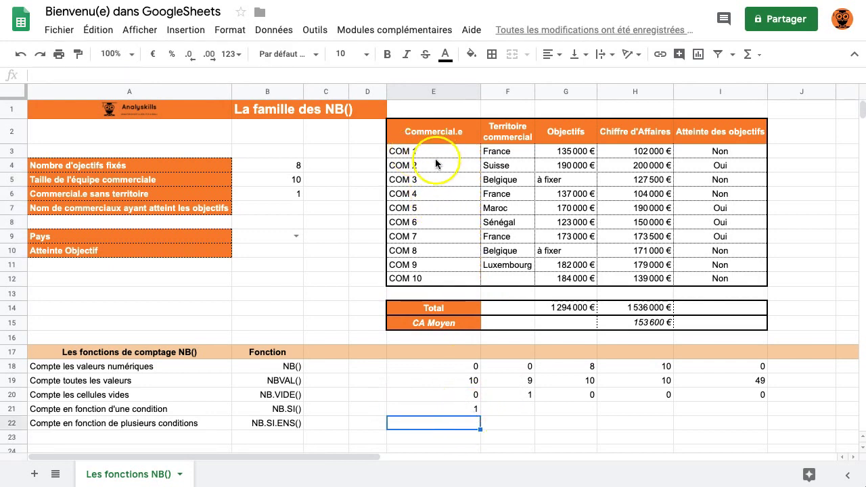
Fill the NB.SI formula from E21 into F21 and change the copy's criterion to "France".
click(465, 407)
drag(480, 415, 513, 412)
click(512, 409)
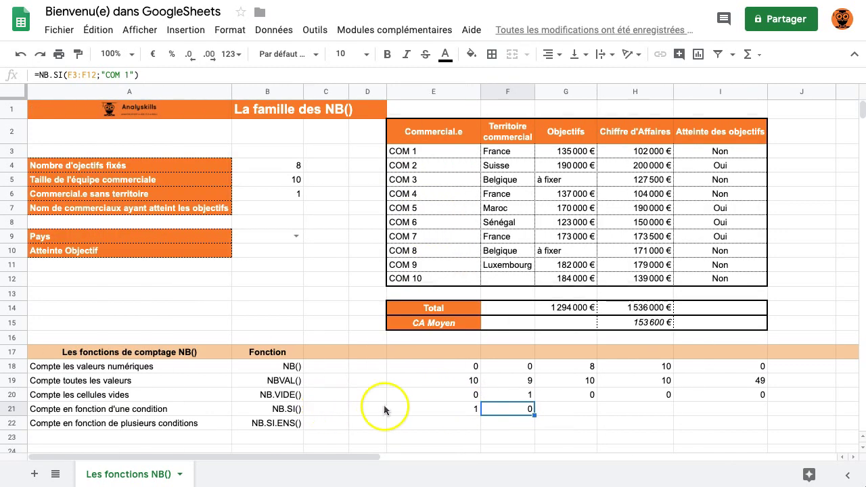
click(517, 409)
double_click(517, 409)
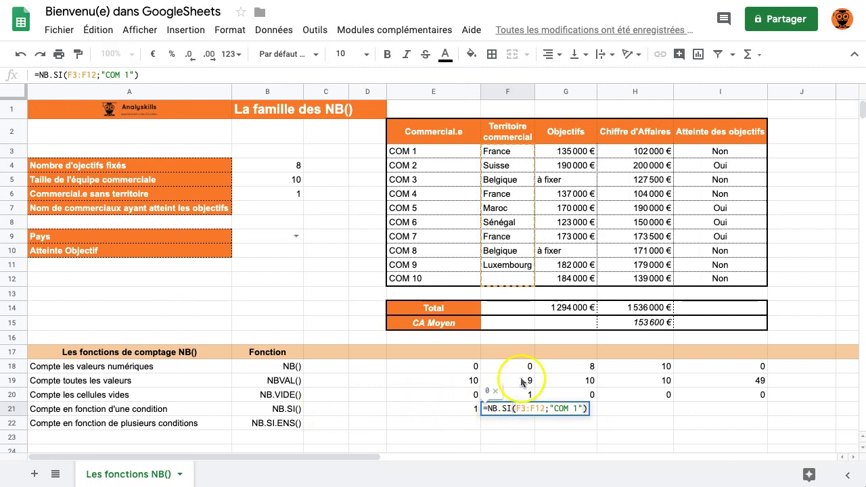
drag(554, 408, 573, 408)
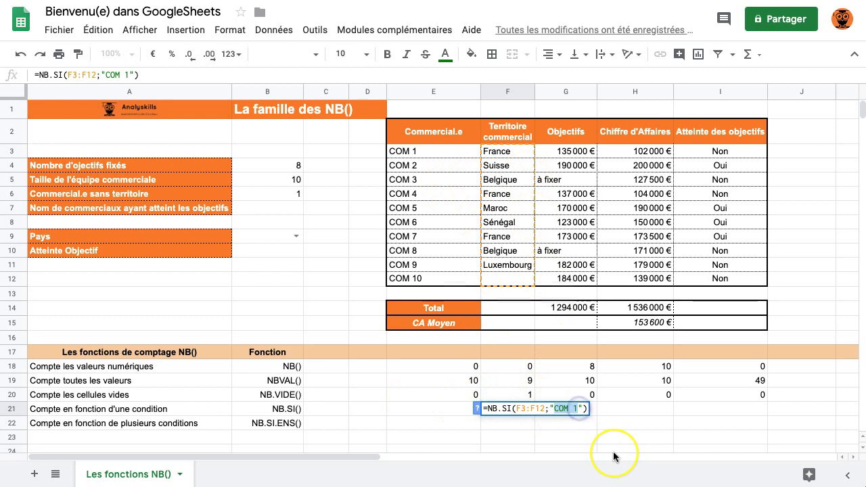
text(France)
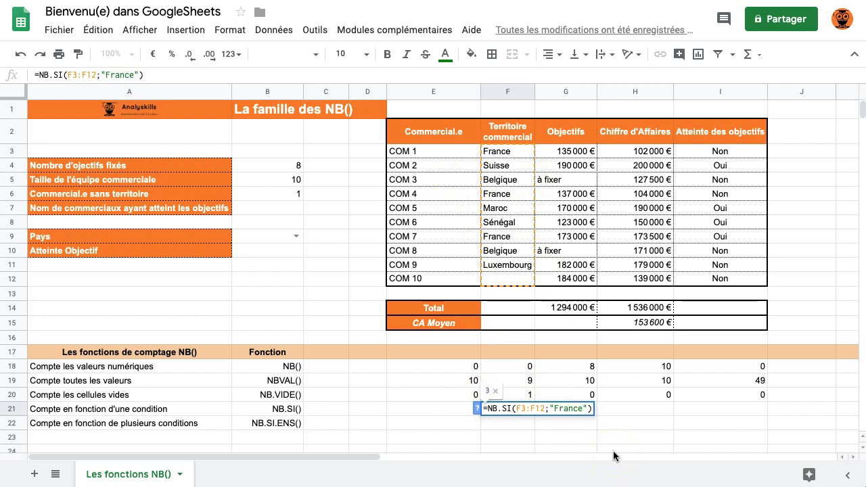
key(Return)
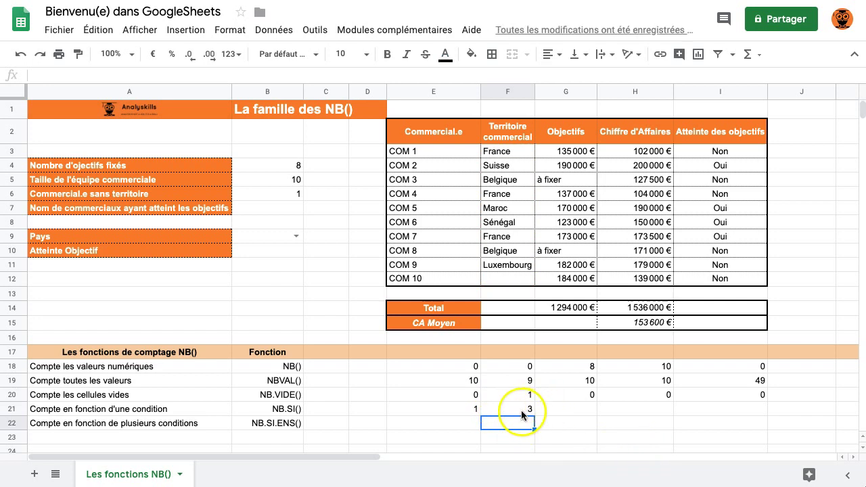
click(525, 411)
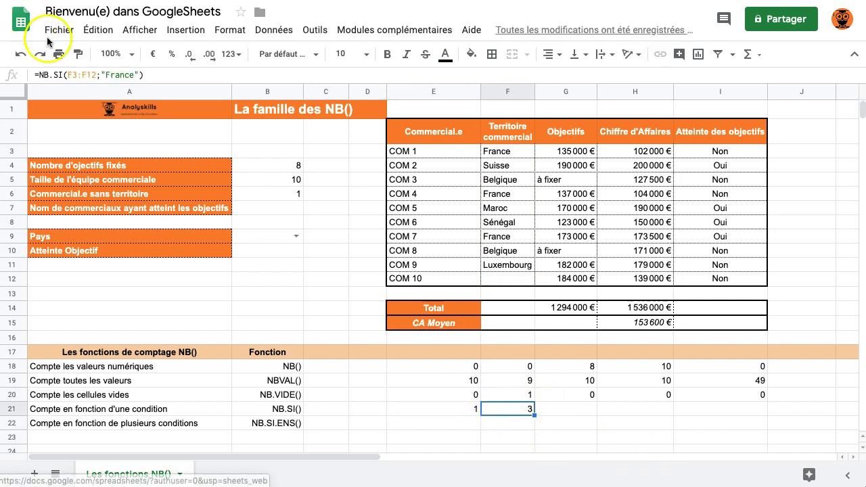
Enter =NB.SI(G3:G12;135000) in cell G21 to count the Objectifs equal to 135000.
click(550, 414)
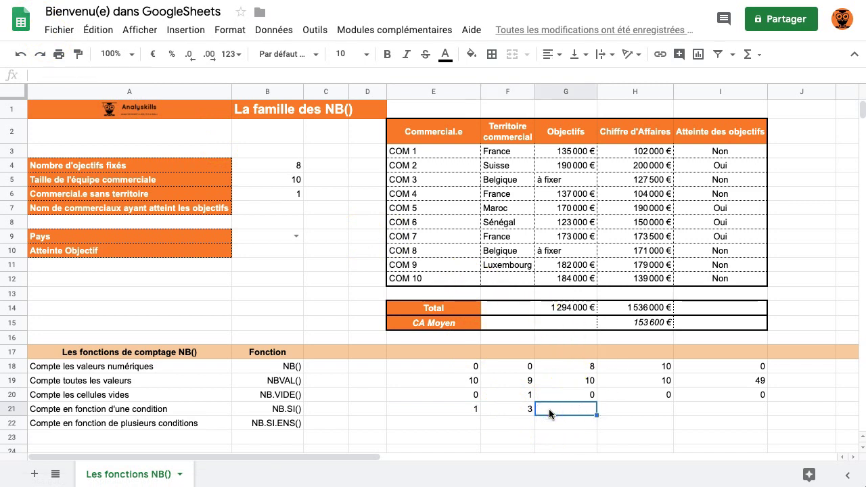
text(=)
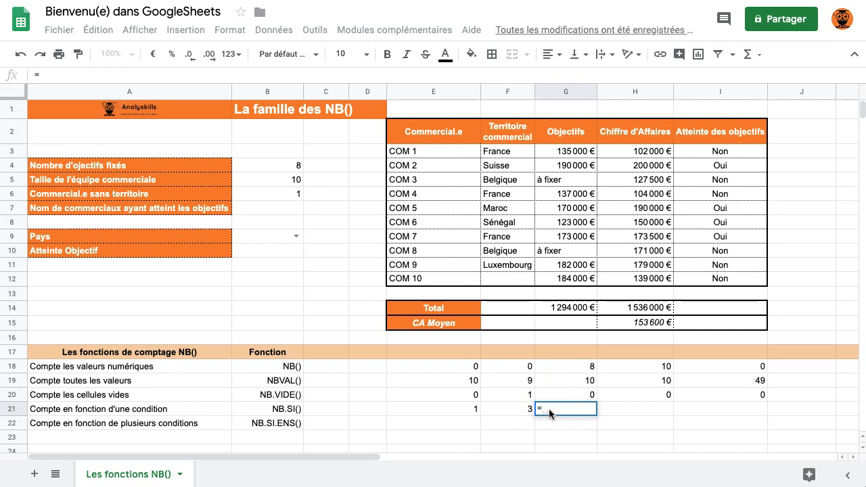
text(nb.si()
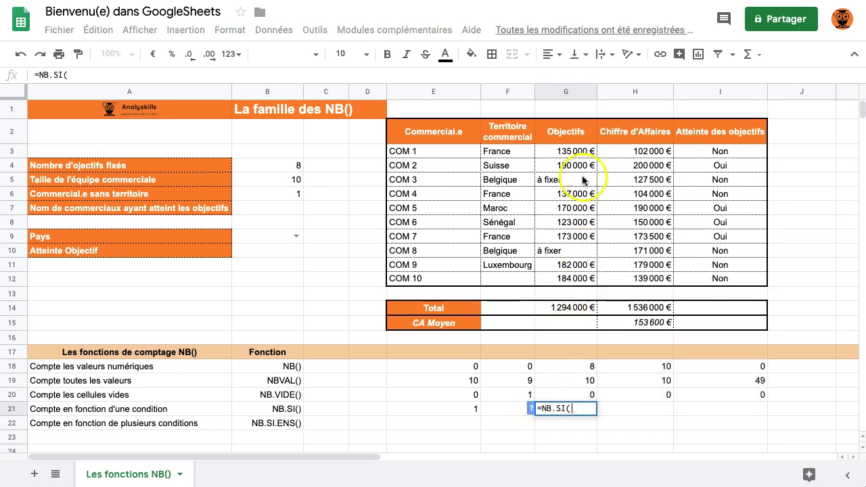
drag(566, 153, 576, 285)
text(;)
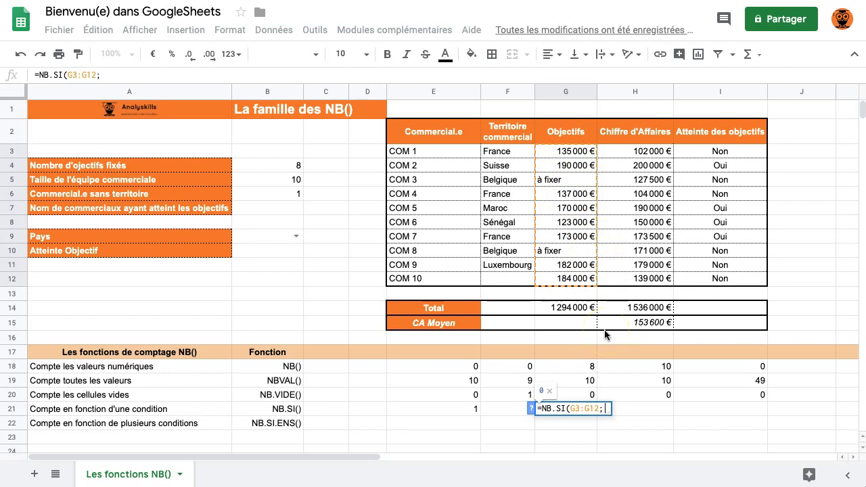
text(13500)
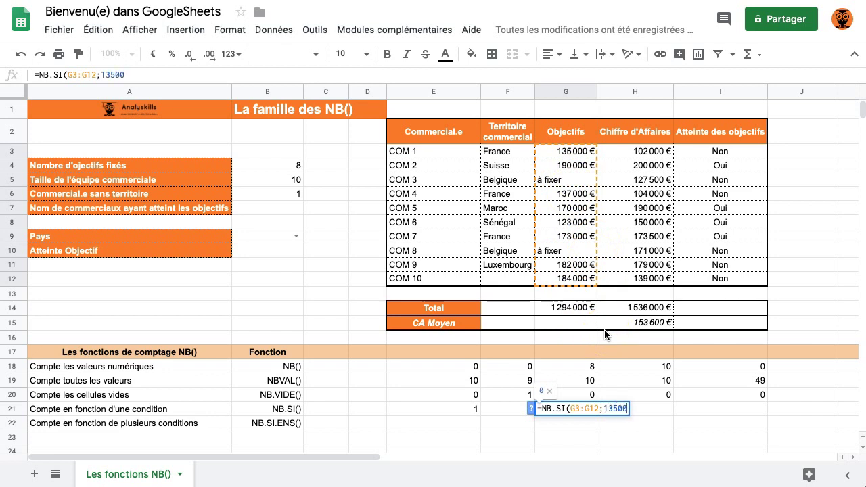
key(Return)
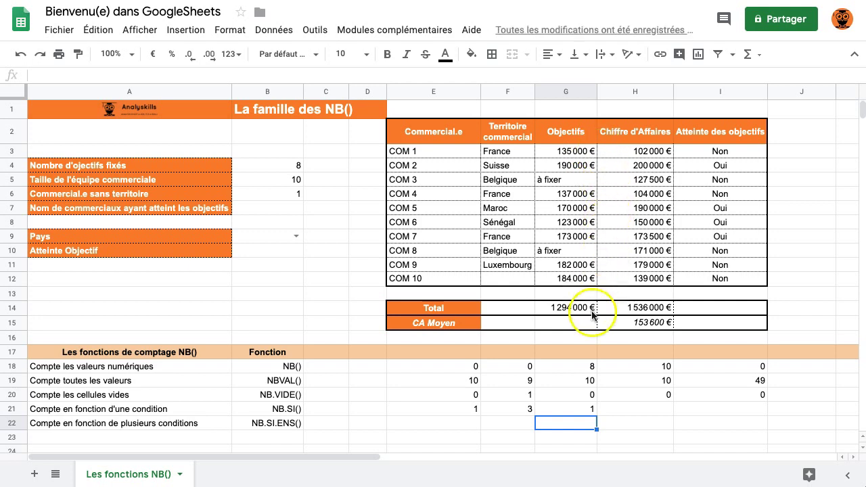
Change the criterion of the NB.SI formula in G21 to ">135000" to count the Objectifs above that amount.
click(586, 411)
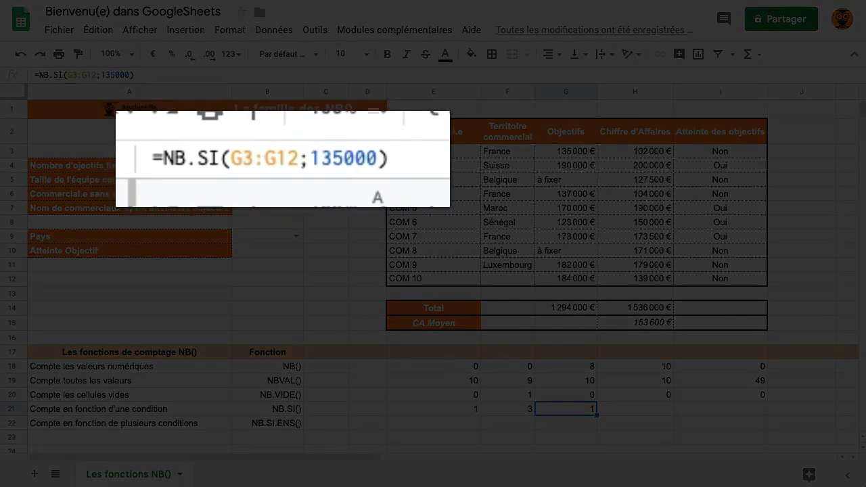
click(101, 75)
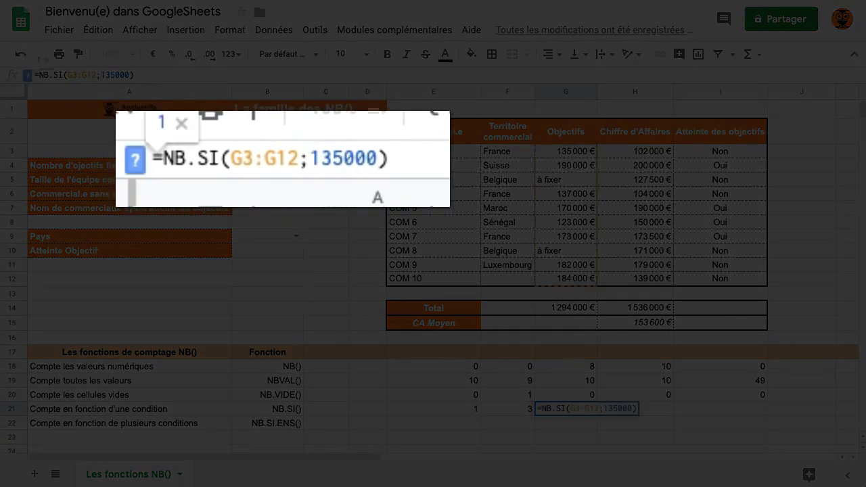
text(>)
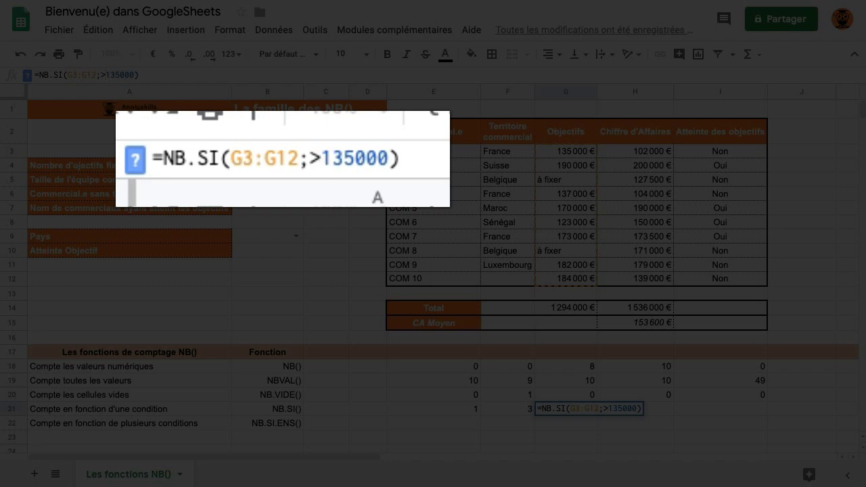
key(Left)
text(")
key(Right)
key(Right)
key(Right)
key(Right)
key(Right)
key(Right)
key(Right)
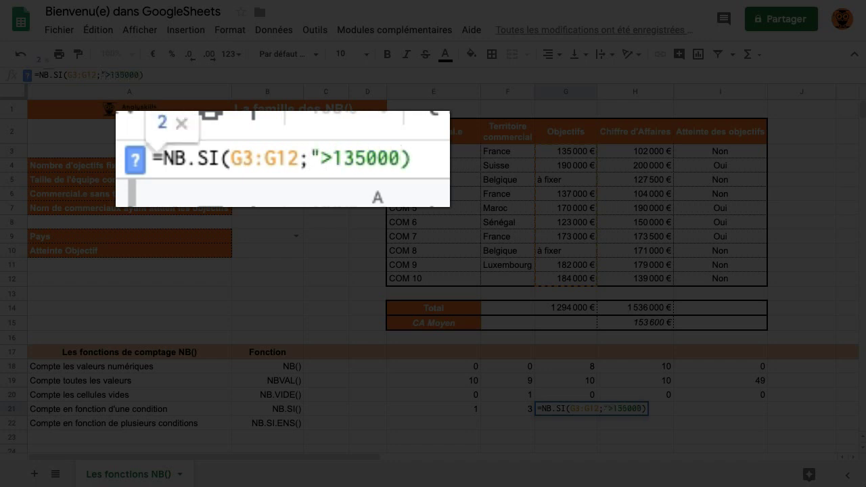
key(Return)
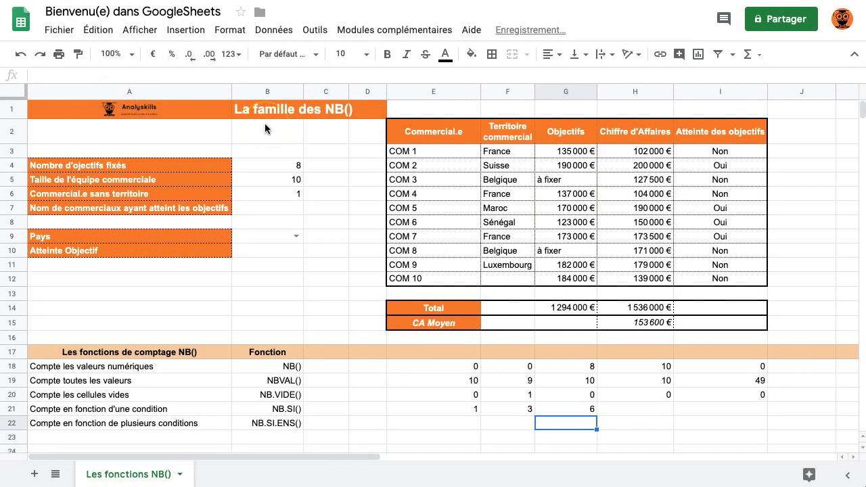
click(579, 408)
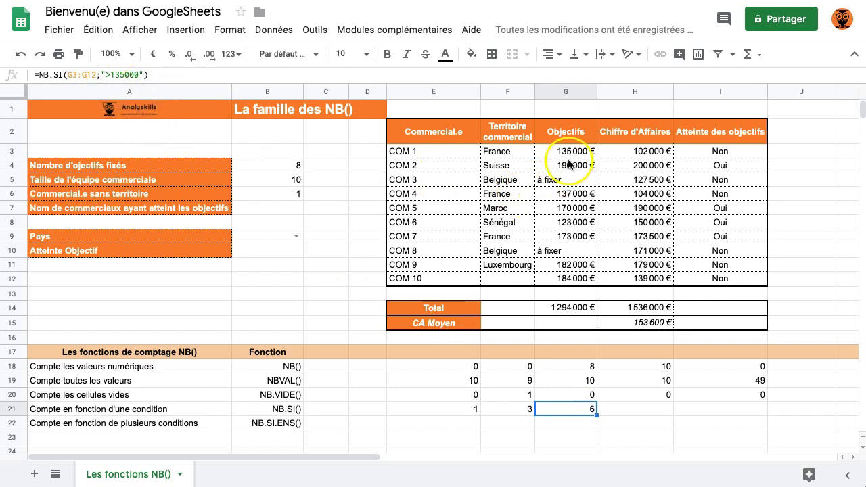
Correct A7's label to start with "Nombre de commerciaux" and count the salespeople who met their objectives in B7 with =NB.SI(I3:I12;"Oui").
click(41, 210)
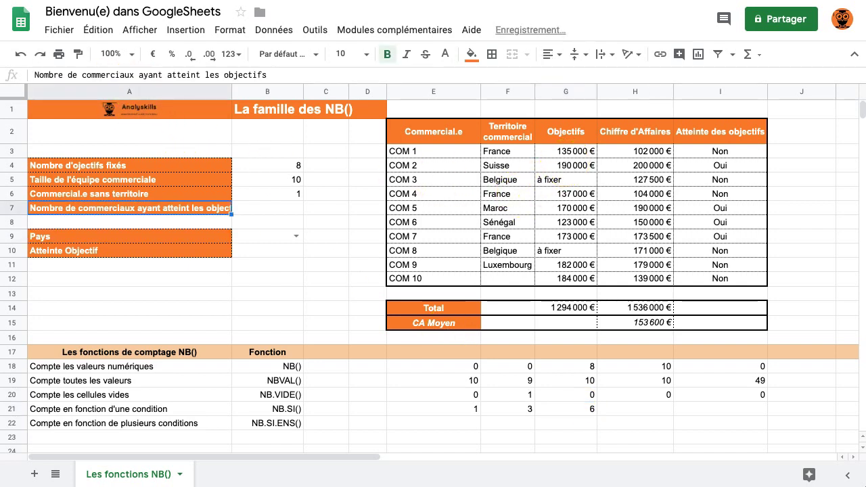
click(249, 210)
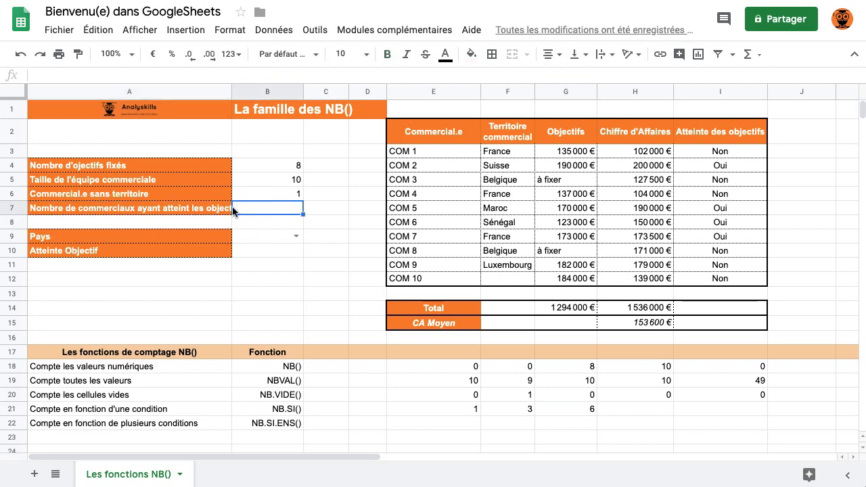
text(=nb)
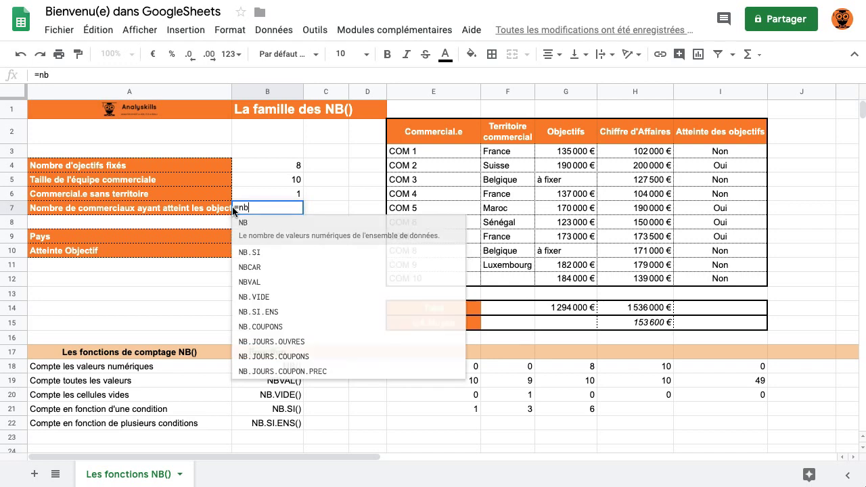
text(.s)
key(Tab)
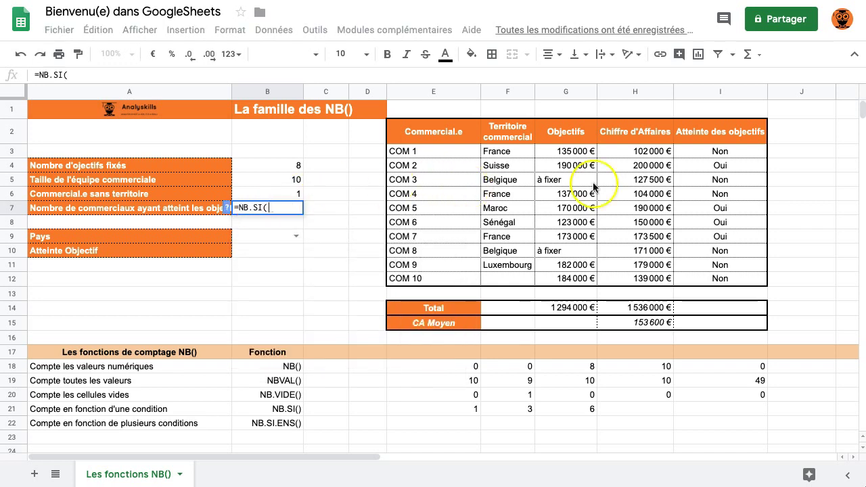
click(717, 151)
drag(717, 152, 734, 276)
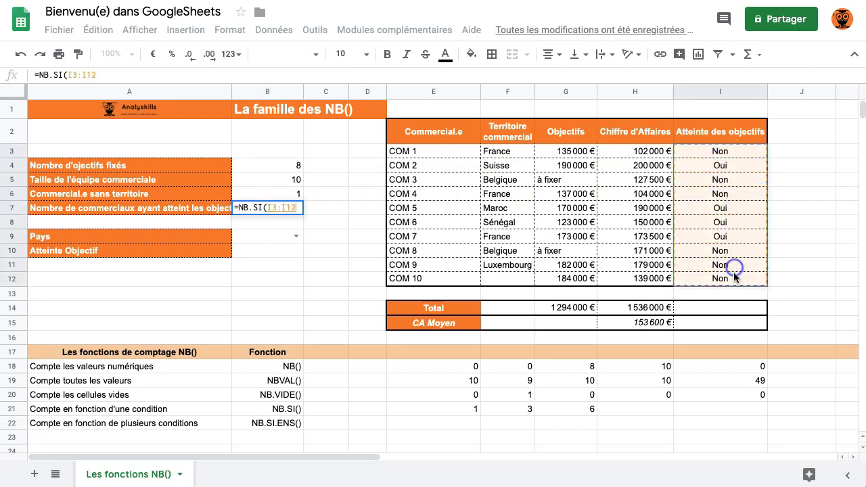
text(;)
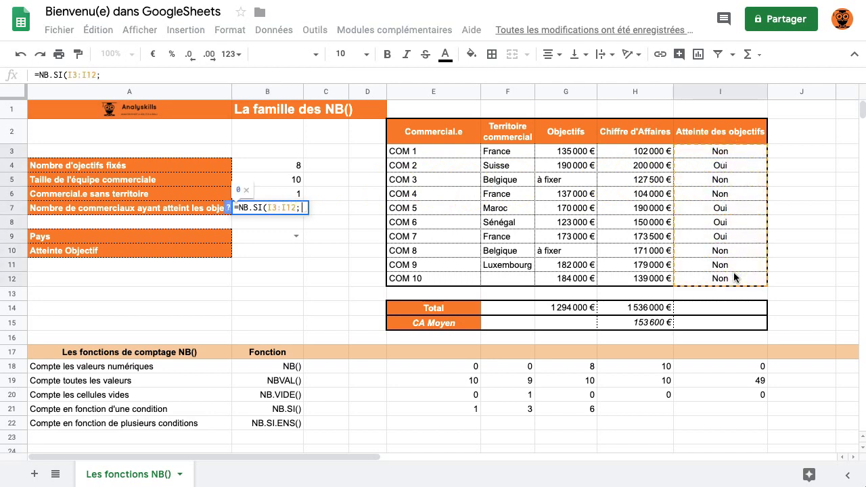
text(")
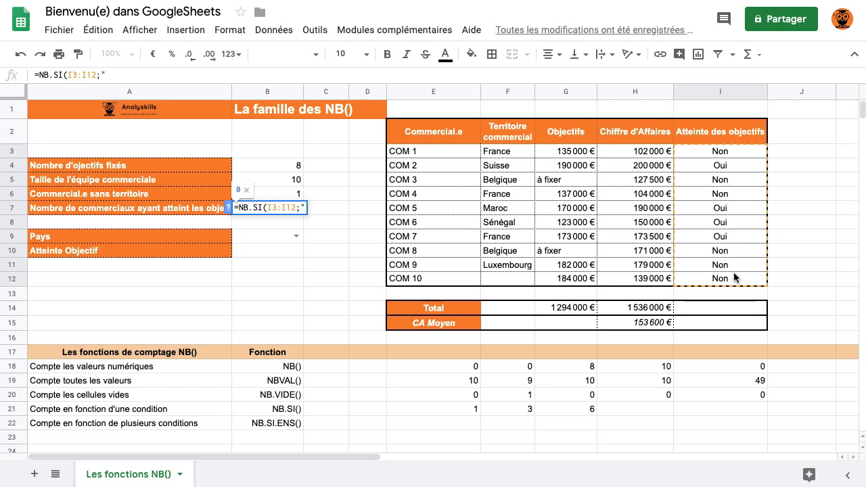
text(Oui"))
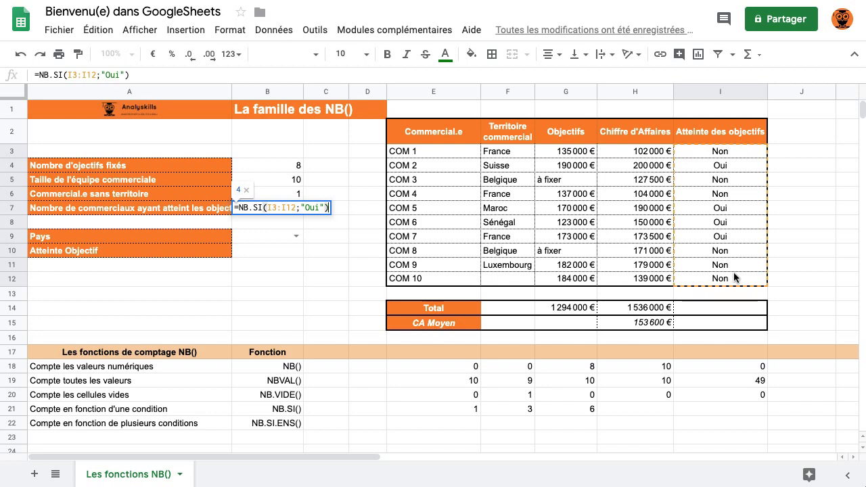
key(Return)
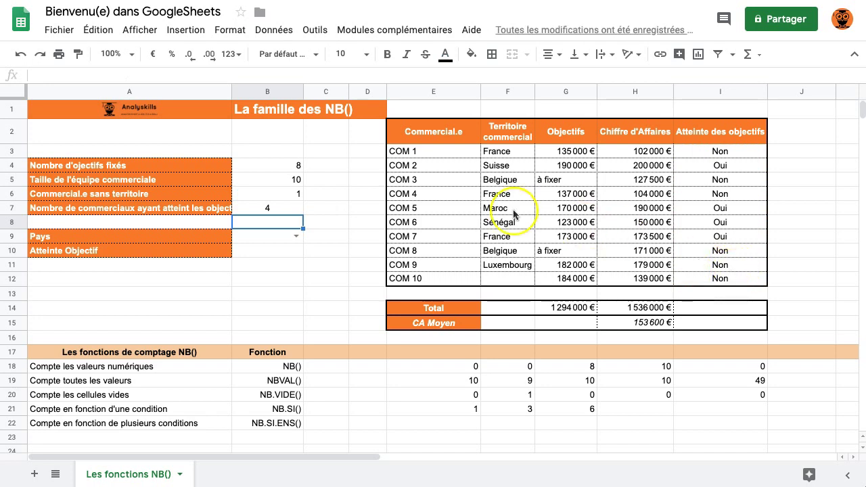
Replace COM 3's "à fixer" objective in G5 with 100000.
click(570, 182)
text(100000)
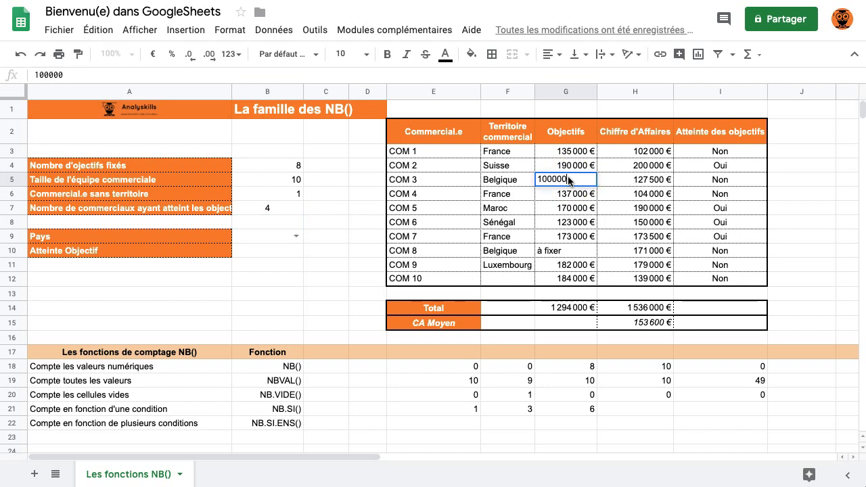
key(Return)
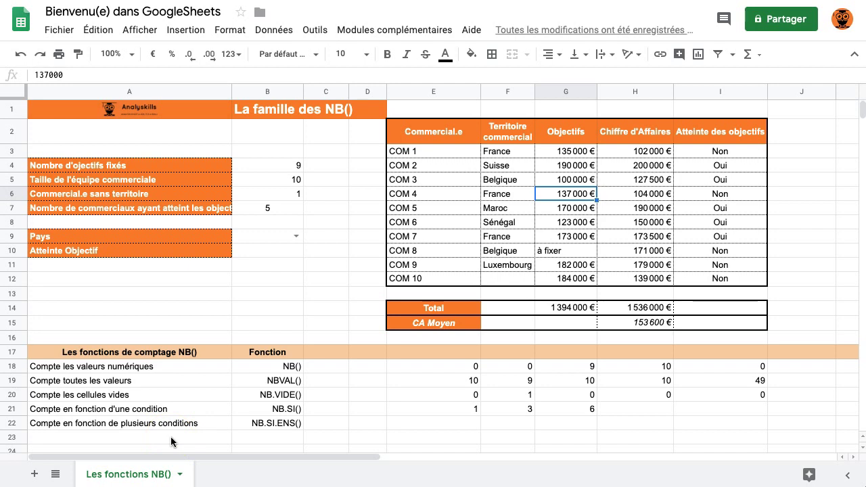
Enter =NB.SI.ENS(F3:F12;"France";I3:I12;"Oui") in F22 to count the salespeople in France who met their objectives, consulting the function's syntax help.
click(512, 425)
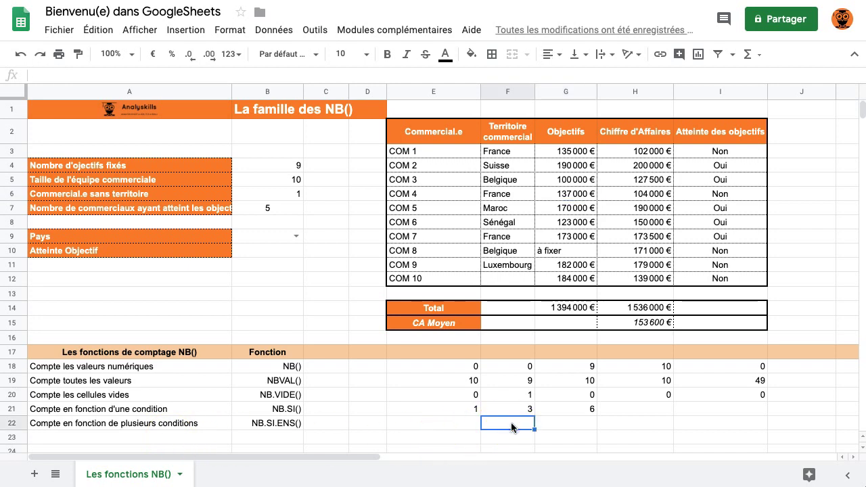
text(=nb.si.)
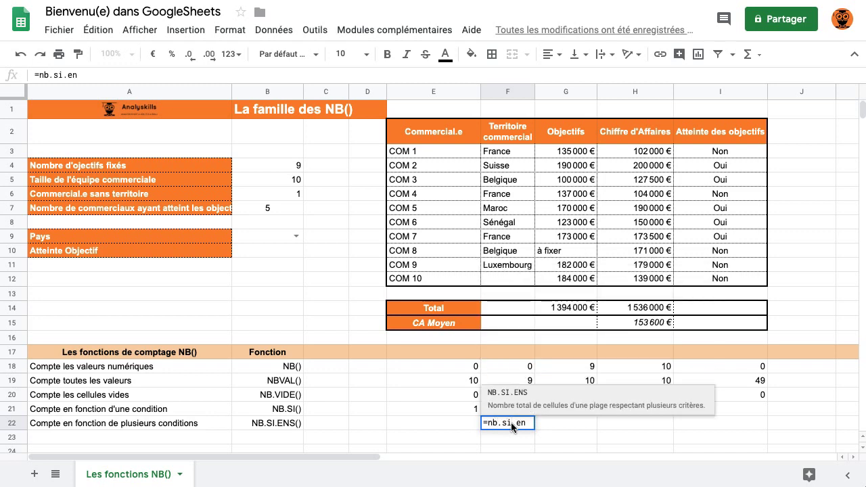
text(en)
key(Tab)
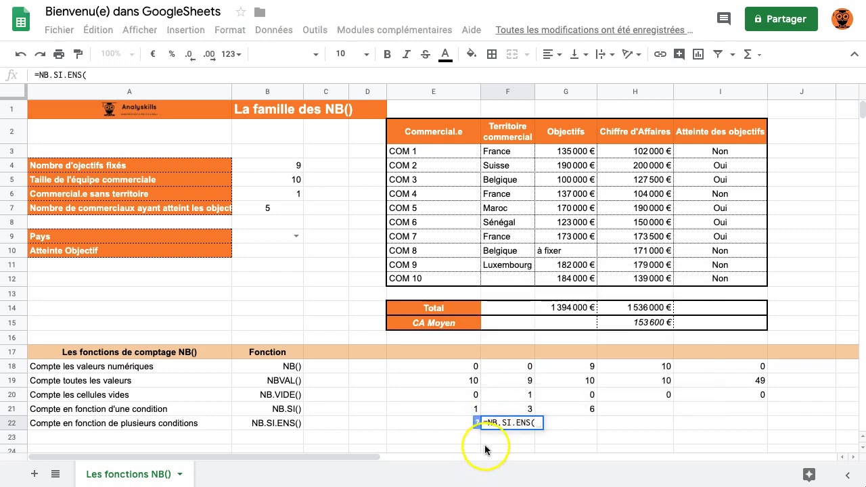
click(477, 423)
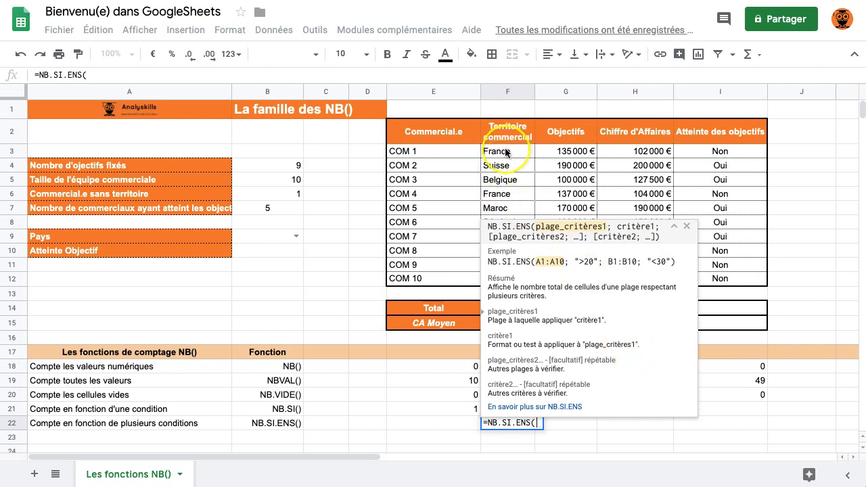
drag(506, 152, 517, 279)
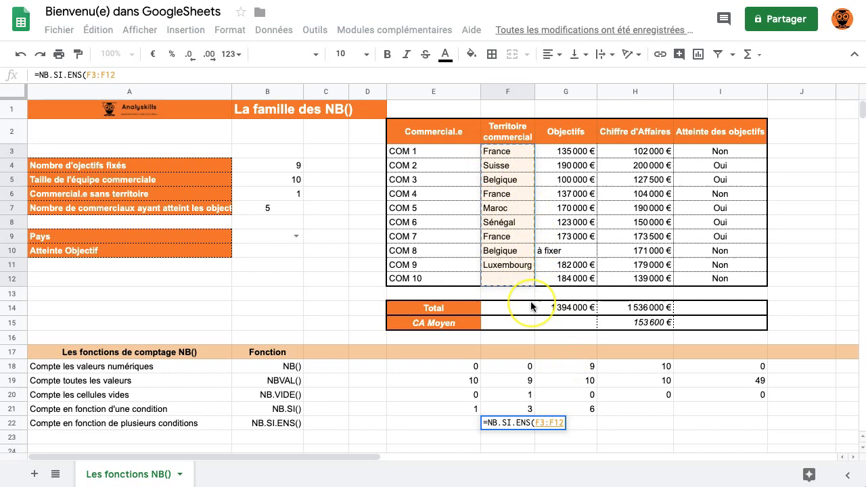
text(;)
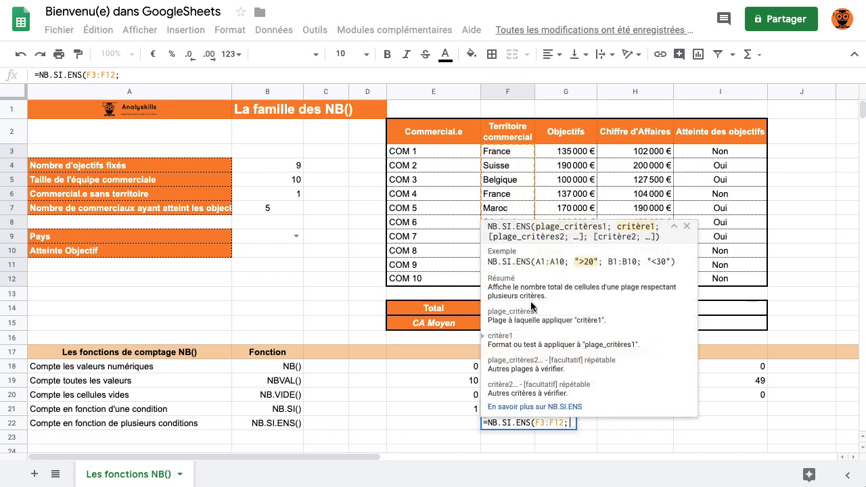
text("France";)
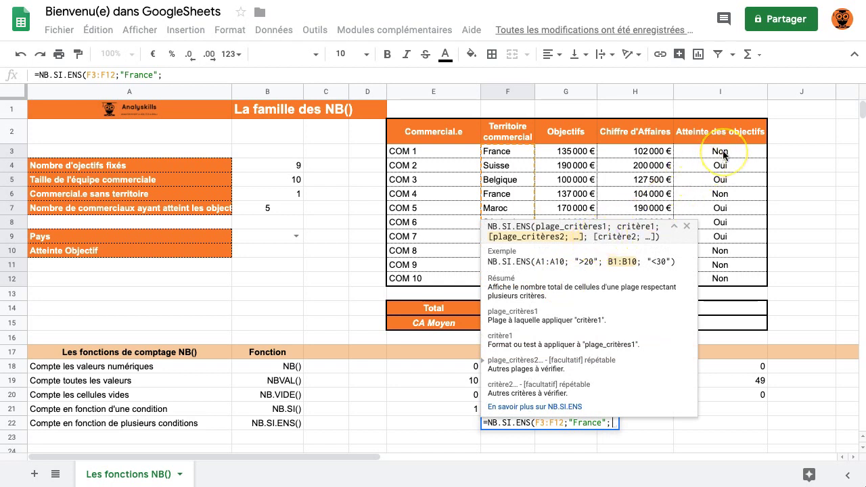
drag(722, 153, 726, 279)
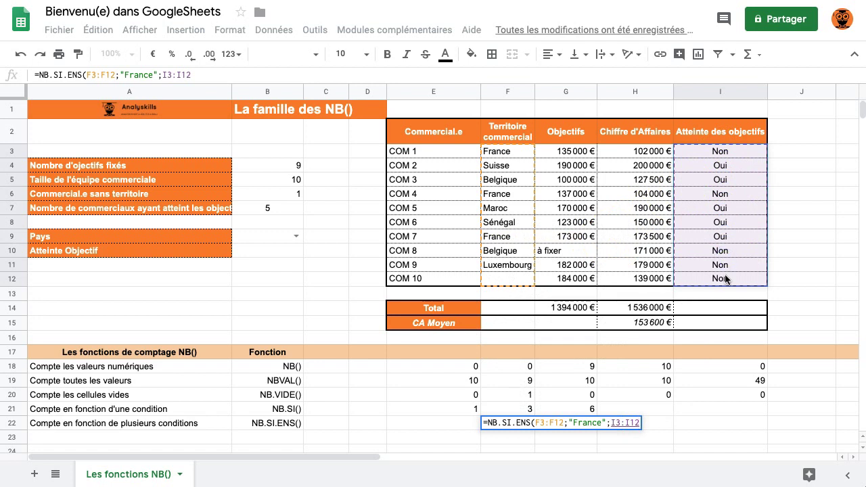
text(;")
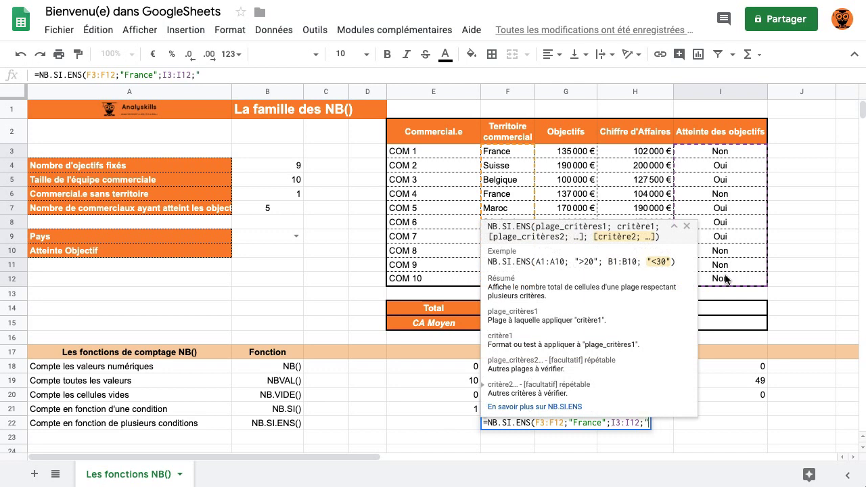
text(Oui"))
key(Return)
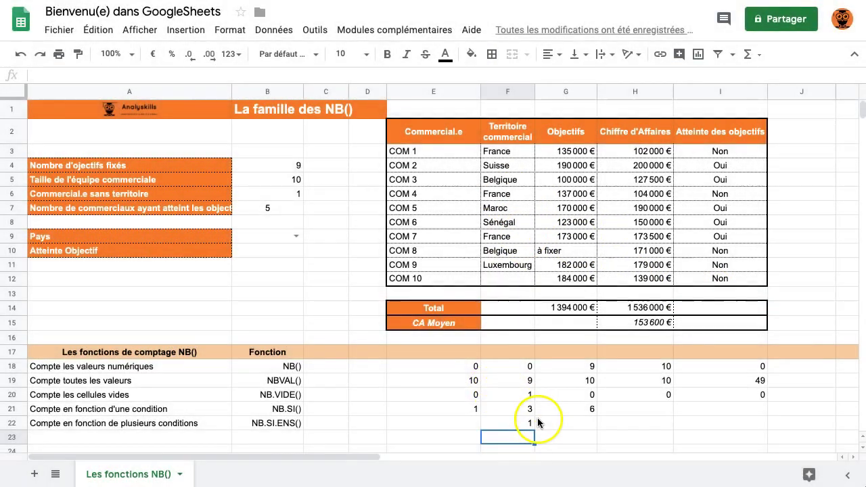
click(532, 422)
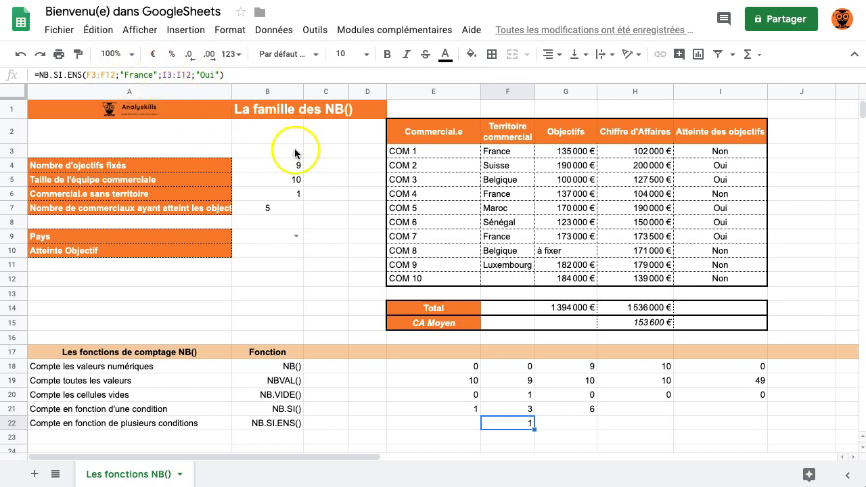
Try the Pays choices France, Suisse and Maroc in B9, finishing with Sénégal selected.
click(274, 251)
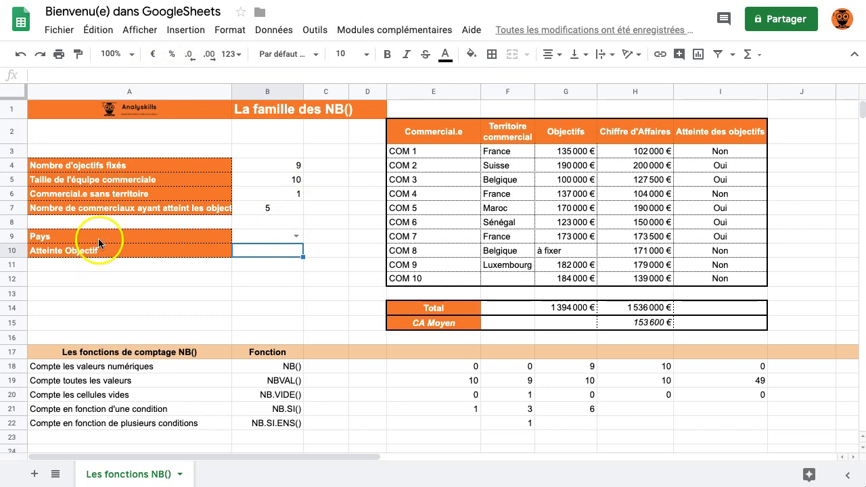
click(296, 236)
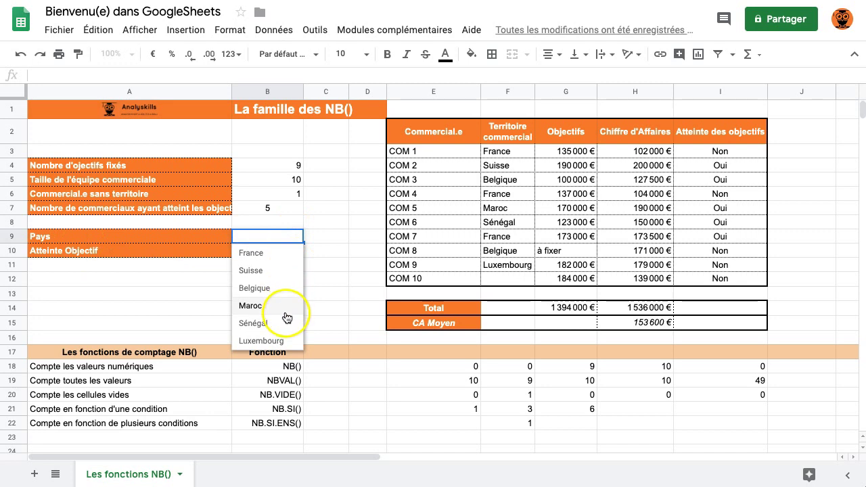
click(271, 254)
click(293, 235)
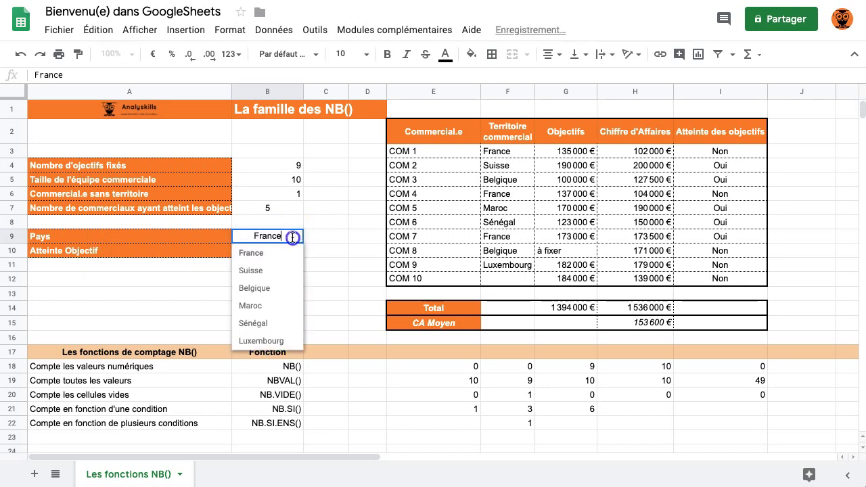
click(268, 274)
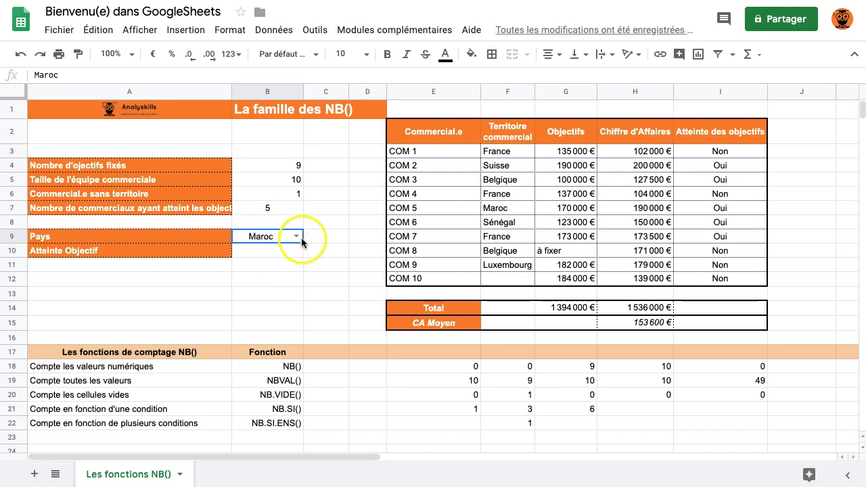
click(296, 237)
click(284, 307)
click(295, 237)
click(288, 321)
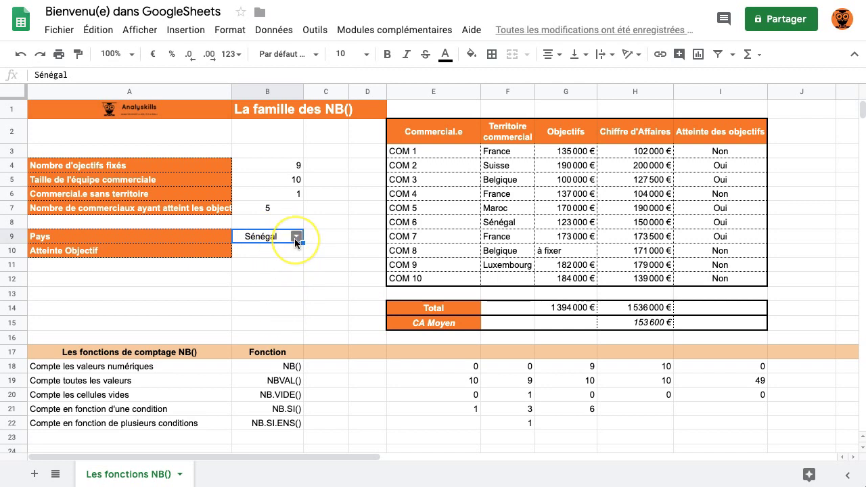
Enter =NB.SI.ENS(F3:F12;B9;I3:I12;"Oui") in B10 to count the salespeople in the selected country who met their objectives.
key(Down)
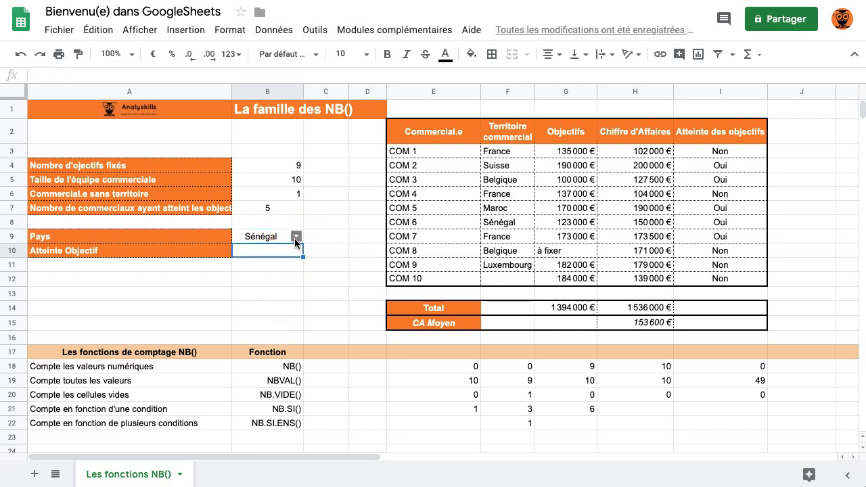
text(=nb)
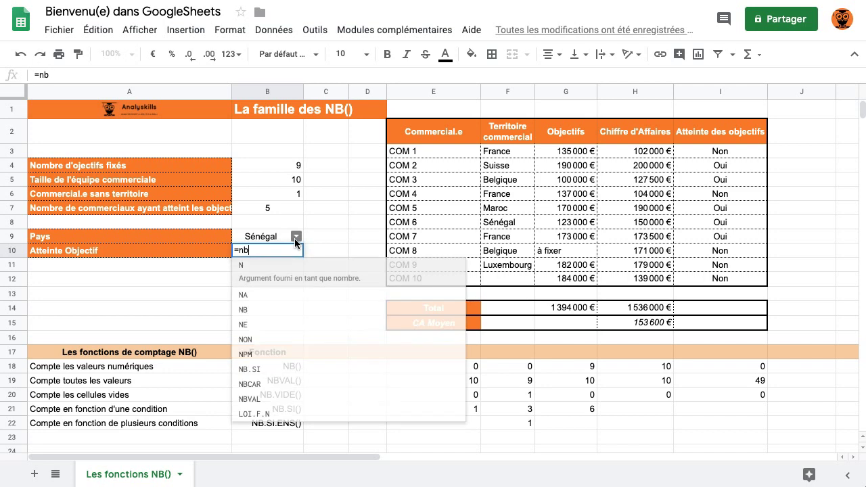
text(.si.)
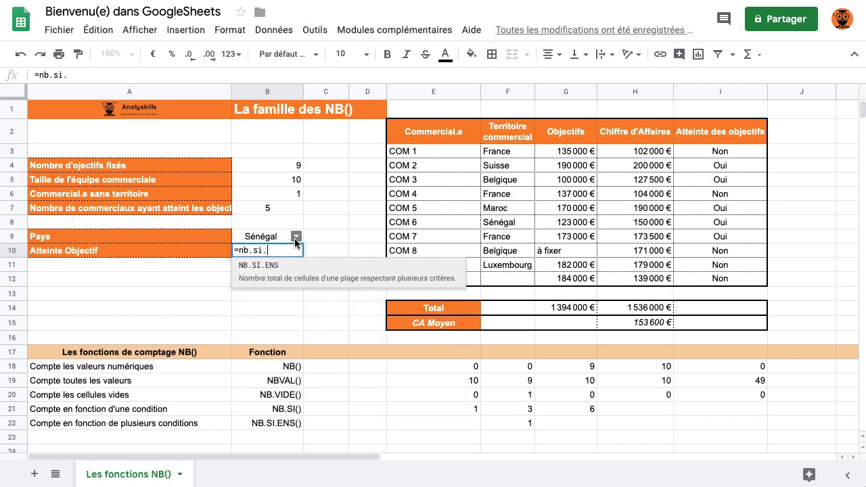
key(Tab)
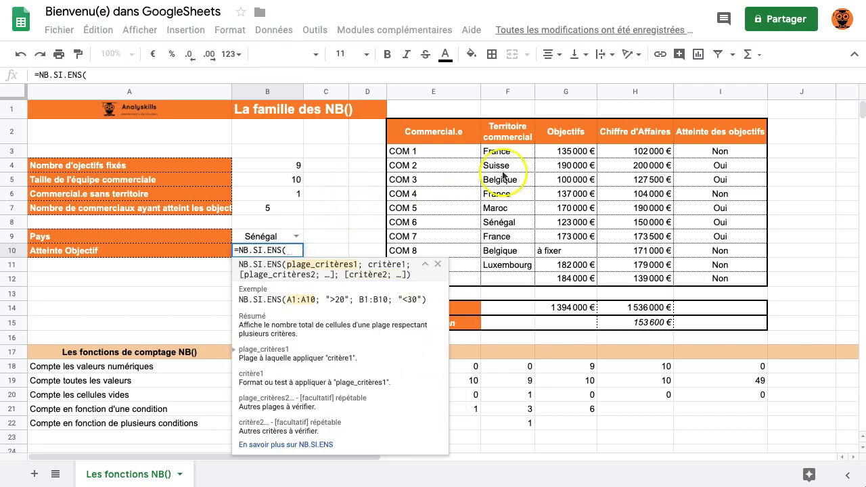
drag(507, 151, 510, 280)
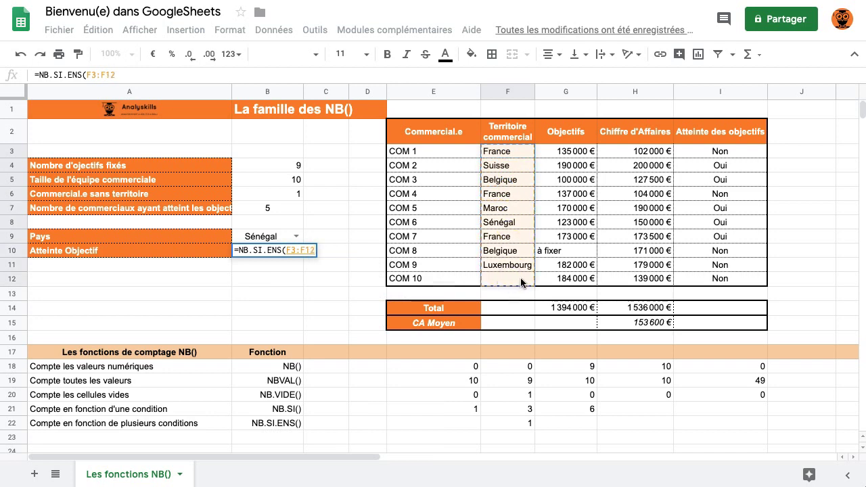
text(;)
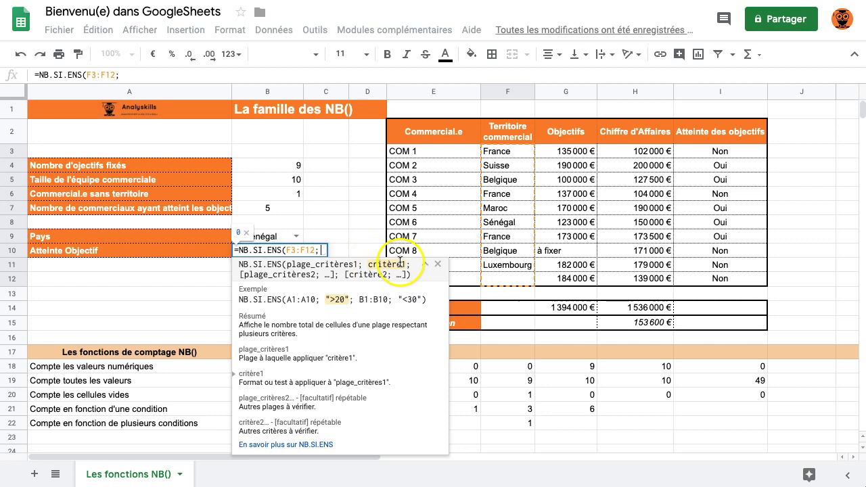
click(274, 237)
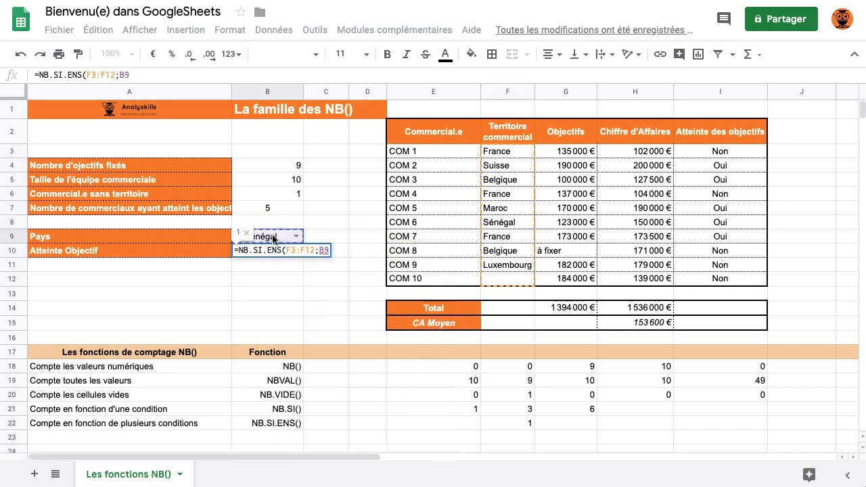
text(;)
scroll(274, 237, down, 1)
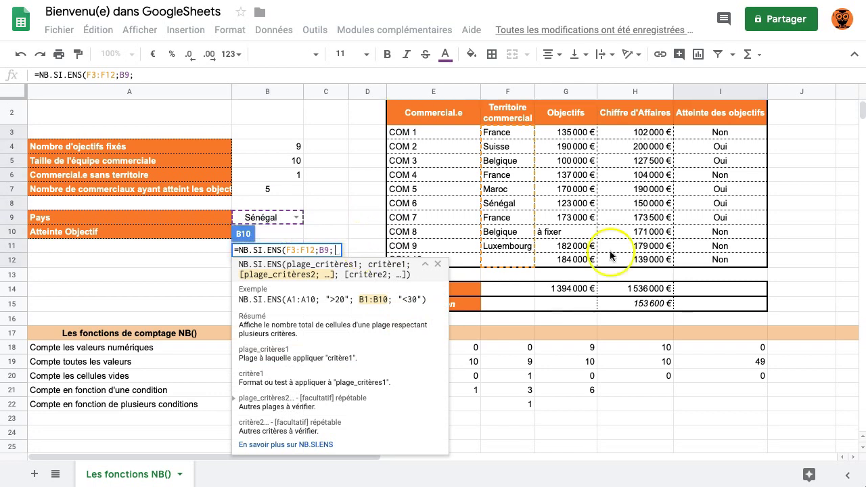
drag(721, 132, 716, 261)
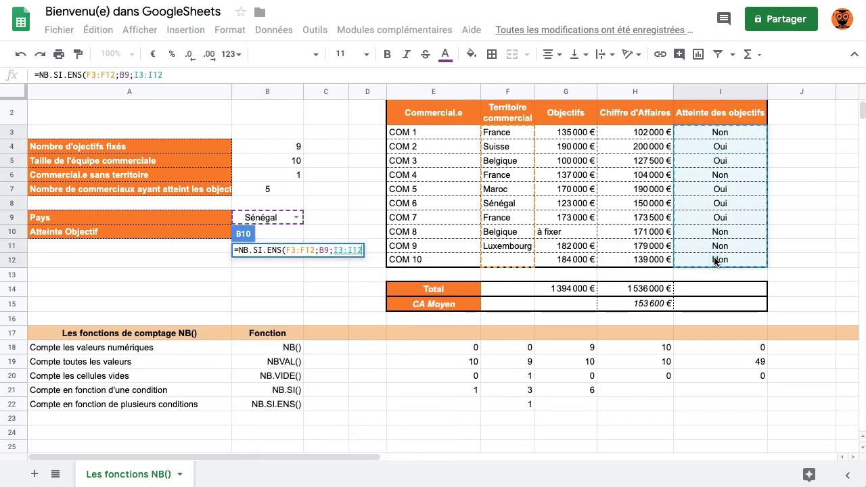
text(;)
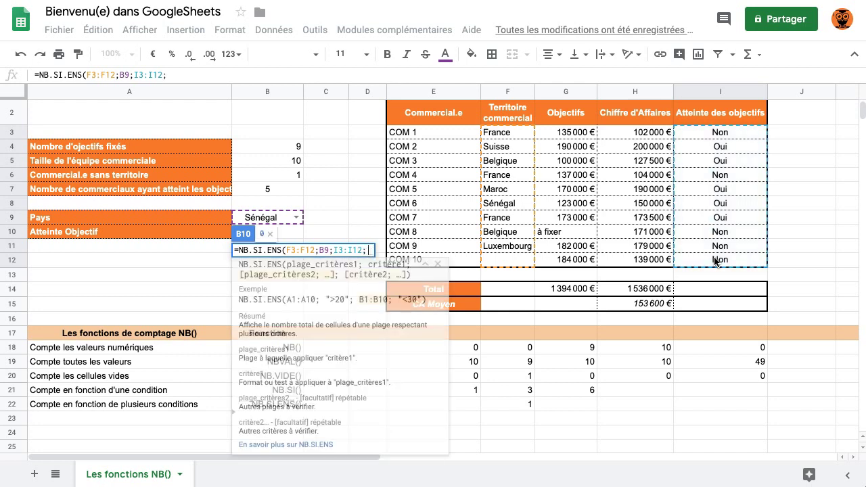
text("Oui)
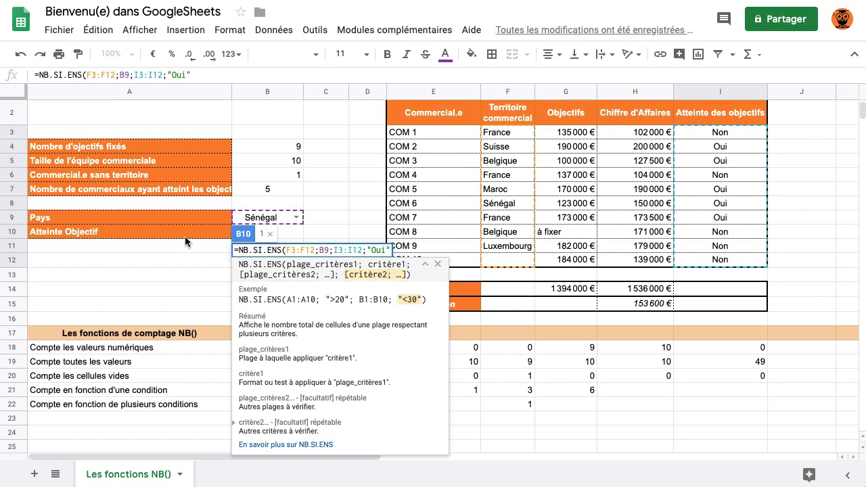
scroll(187, 242, up, 1)
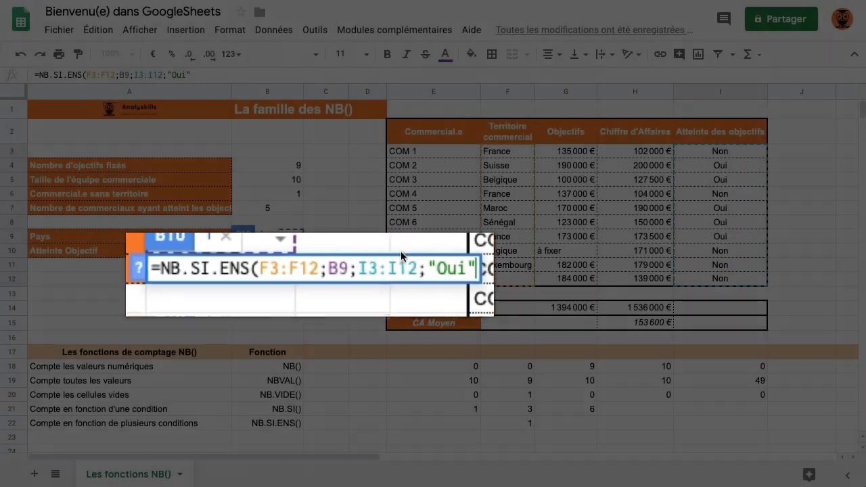
key(Return)
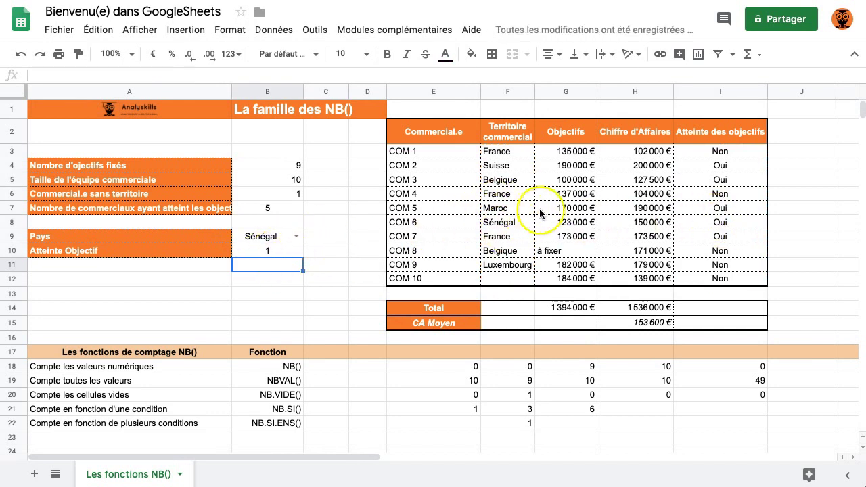
Select France as the Pays in B9 and set COM 4's objective in G6 to 100000.
click(296, 235)
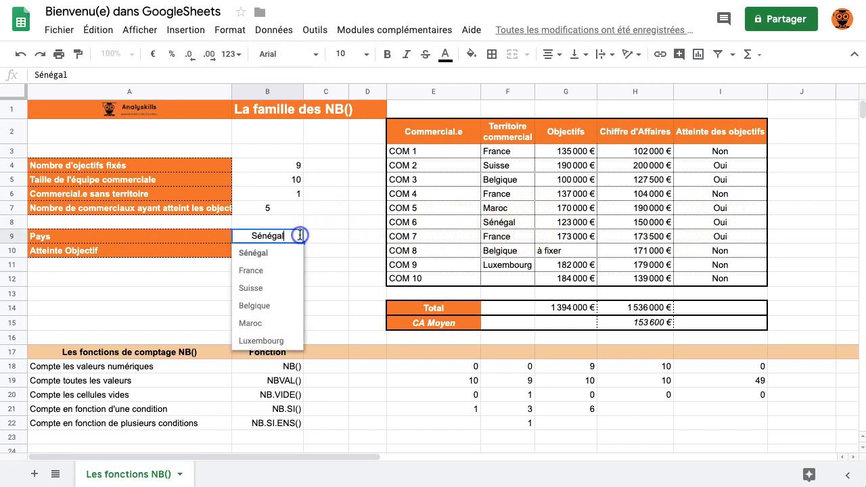
click(291, 271)
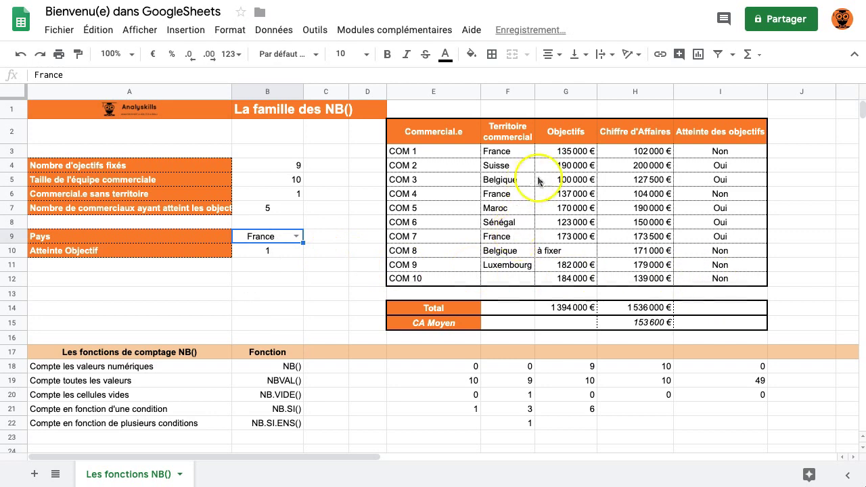
click(579, 196)
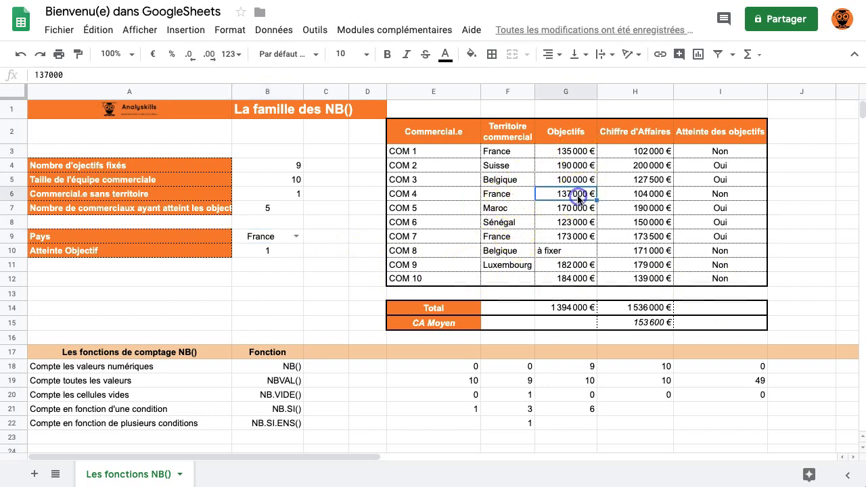
text(100000)
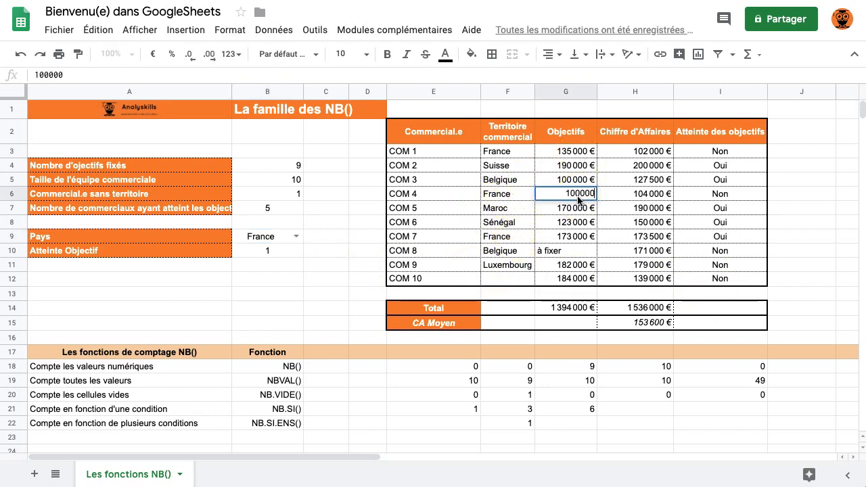
key(Return)
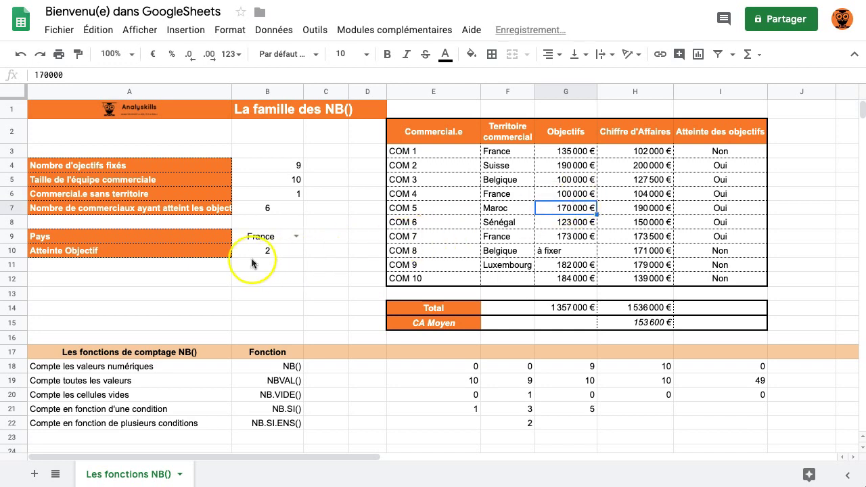
Change the Pays in B9 to Belgique, switch it to Luxembourg, and check the Atteinte Objectif formula in B10.
click(296, 236)
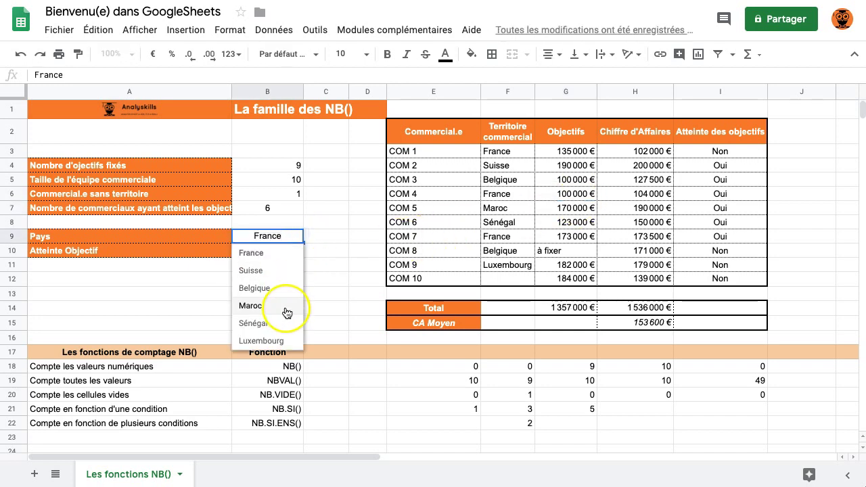
click(288, 292)
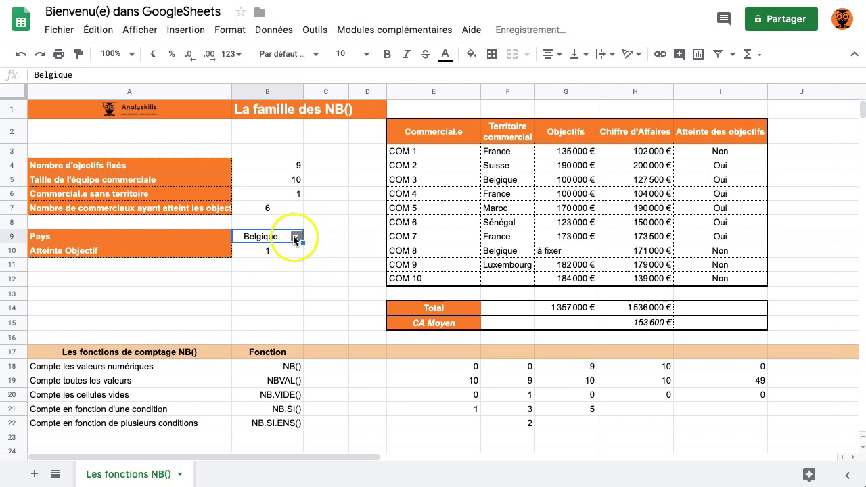
click(296, 237)
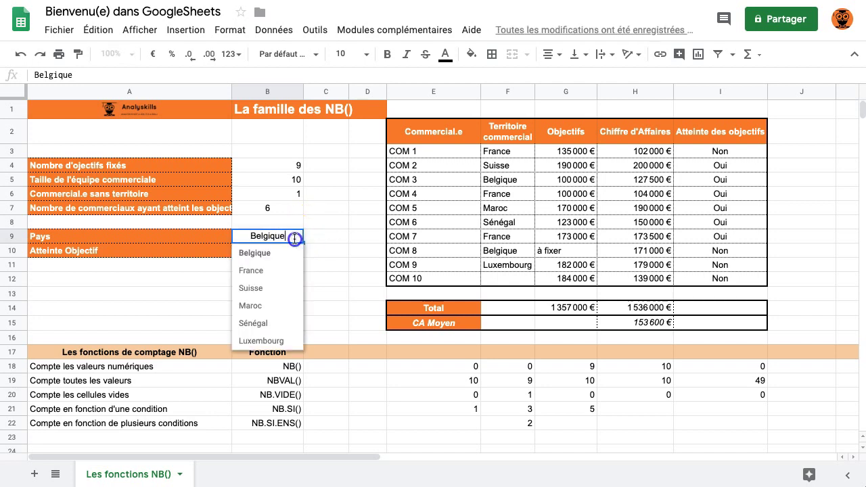
click(279, 341)
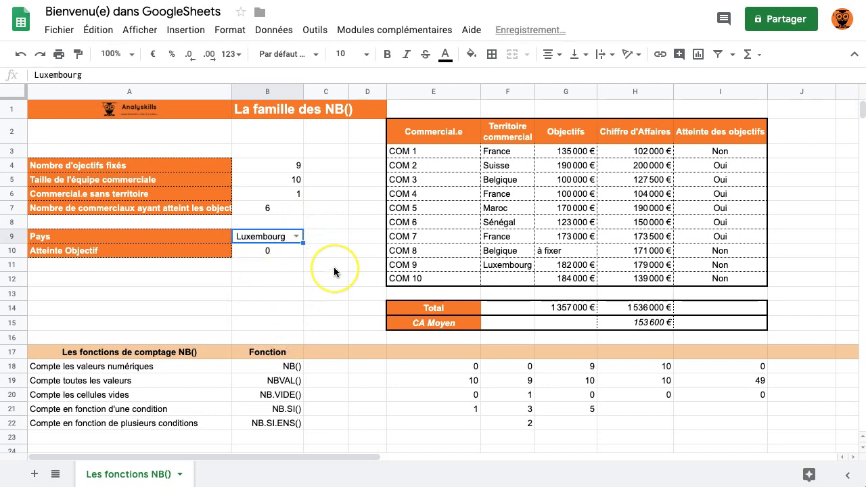
key(Down)
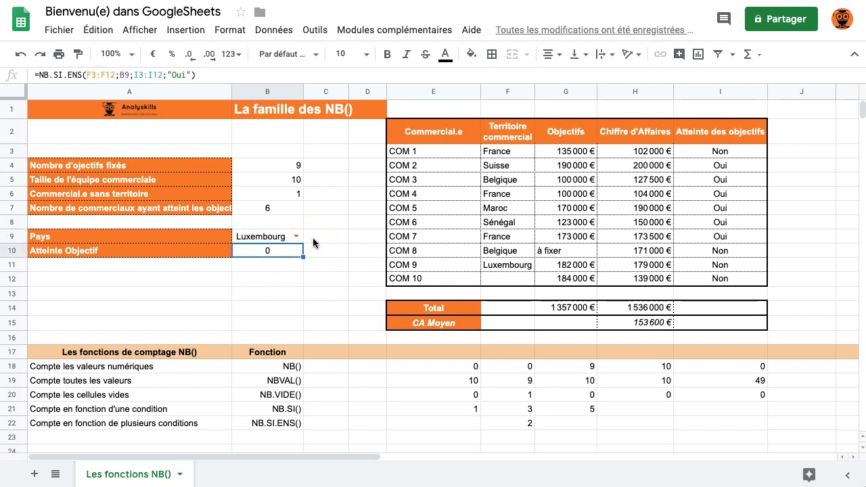
click(280, 280)
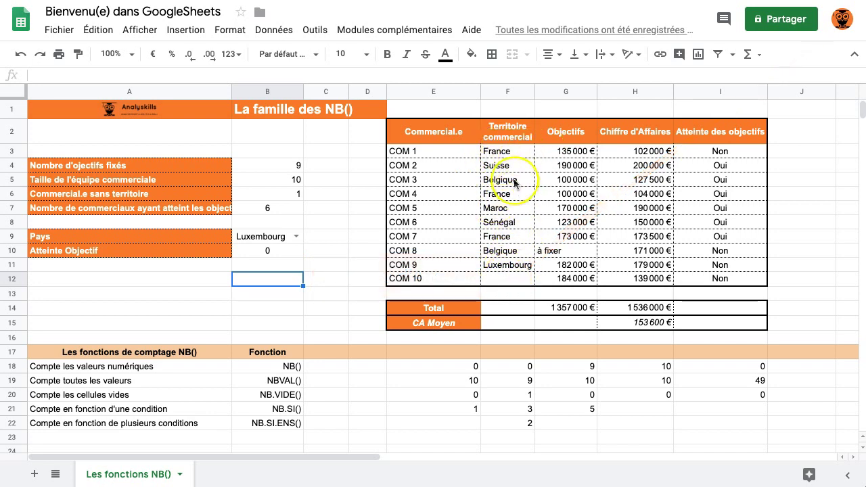
Change COM 1's territory in F3 to "France - nord" and COM 4's territory in F6 to "France -sud".
click(501, 151)
click(195, 77)
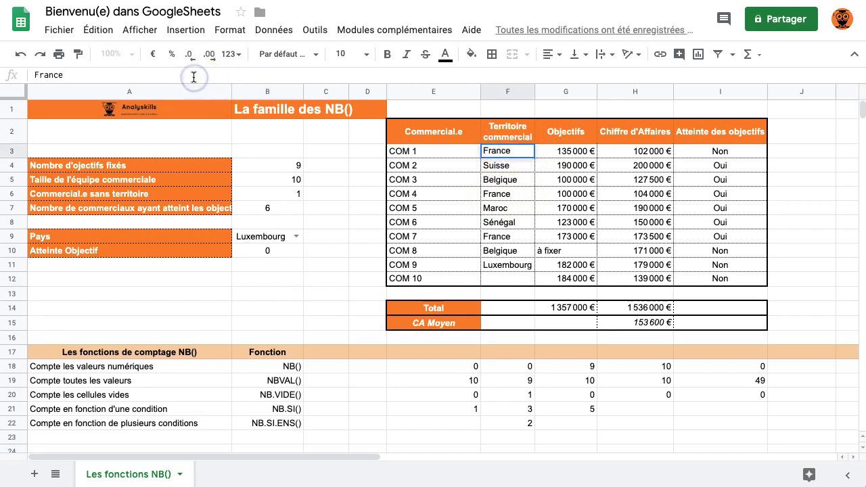
text(- nord)
key(Return)
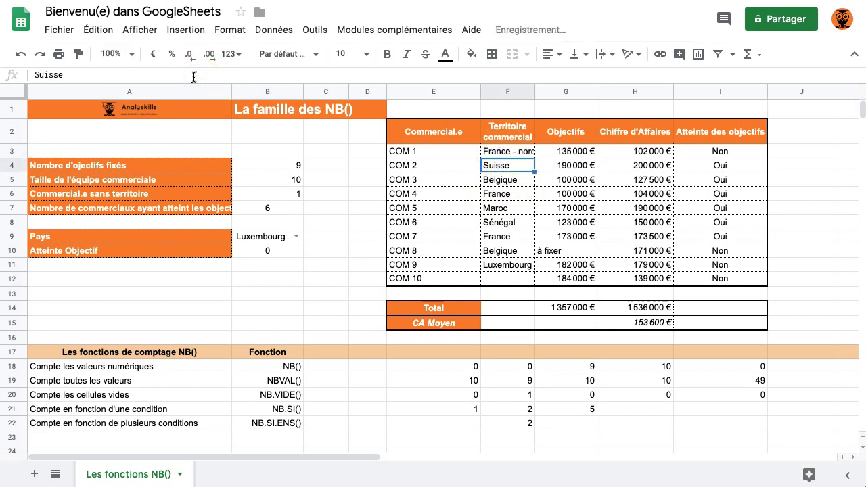
click(501, 194)
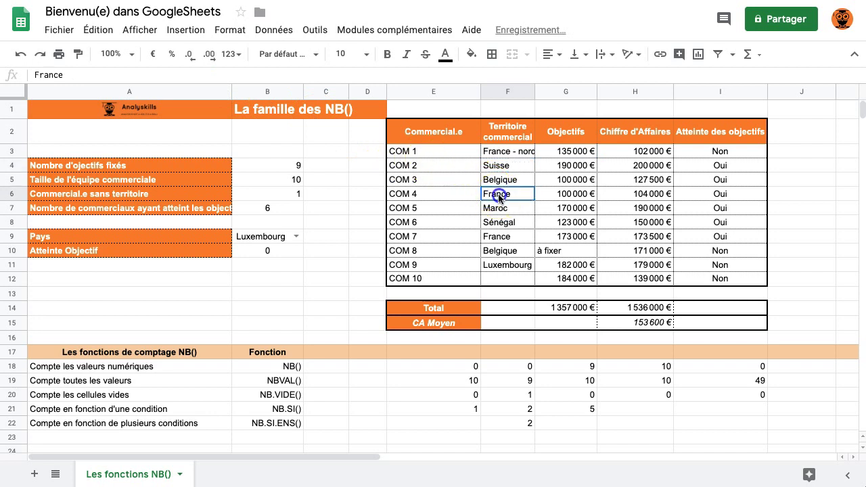
click(75, 75)
text(-sud)
key(Return)
Change COM 7's territory in F9 to "France EST" and copy it into COM 10's empty territory cell F12.
click(497, 236)
click(81, 74)
text(EST)
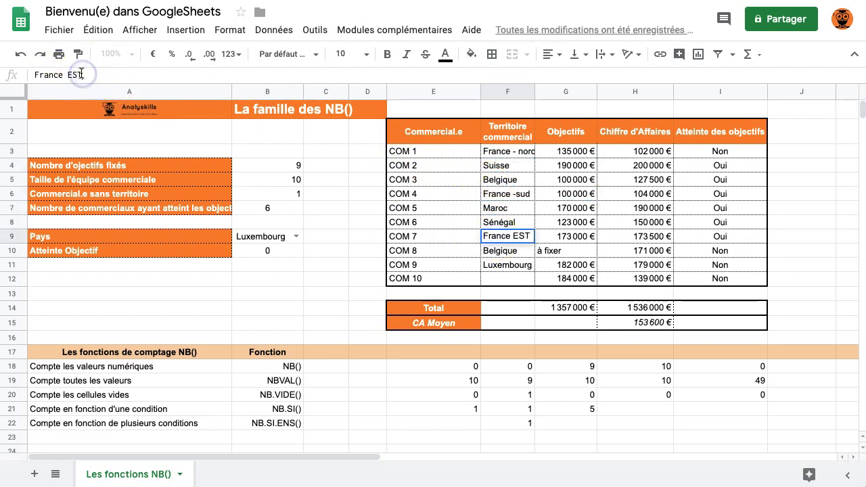
key(Return)
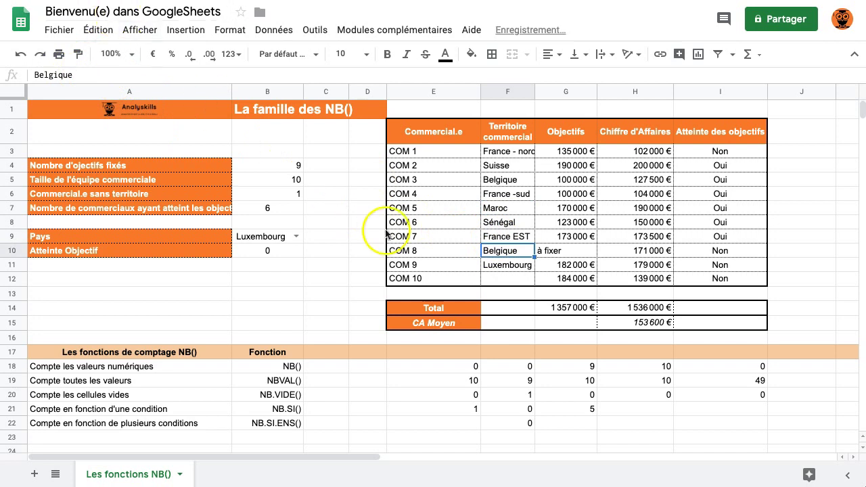
click(506, 238)
key(ctrl+c)
click(509, 279)
key(ctrl+v)
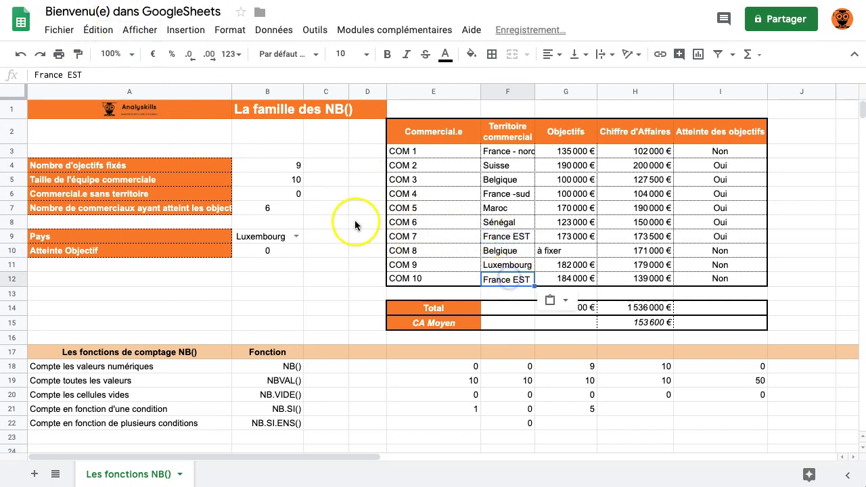
Change COM 10's territory in F12 to "France ouest" and check the French regional territories in the column.
click(73, 75)
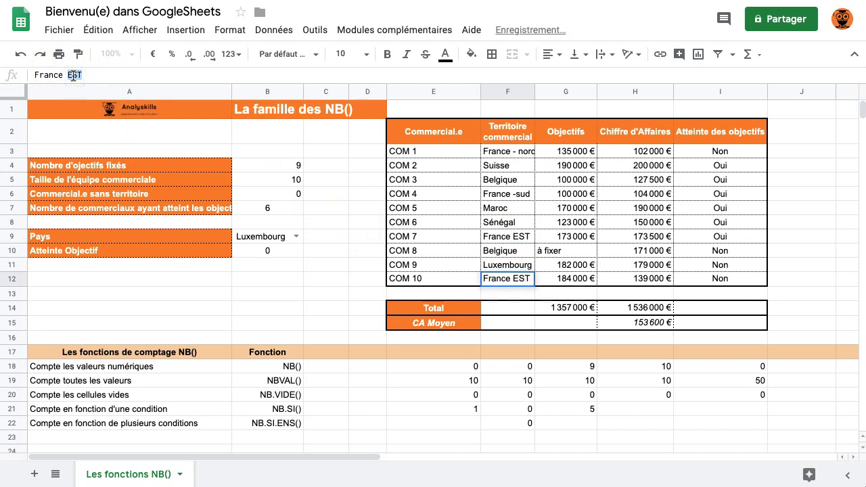
text(ouest)
click(325, 237)
click(521, 158)
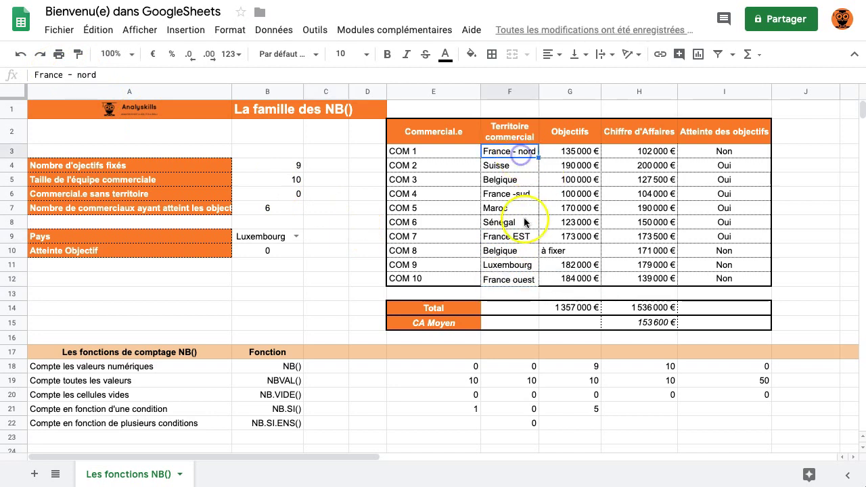
click(513, 235)
click(514, 279)
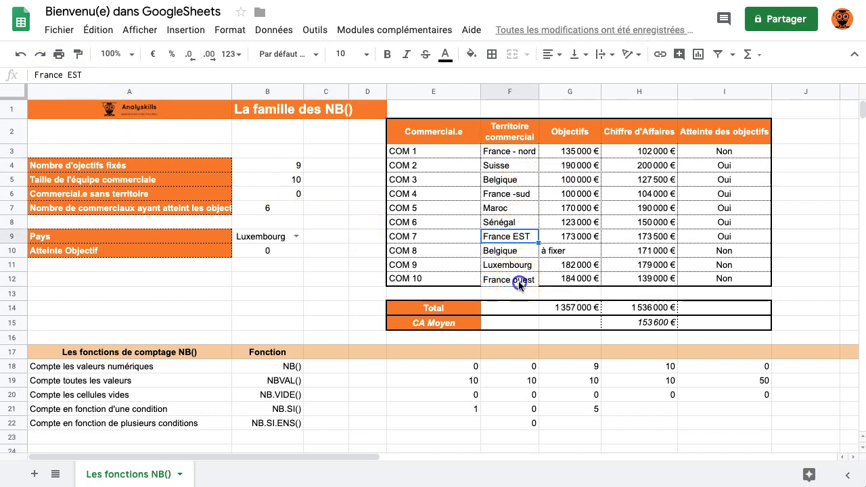
Enter =NB.SI(F3:F12;"France") in B14 to count the territories named France.
click(277, 305)
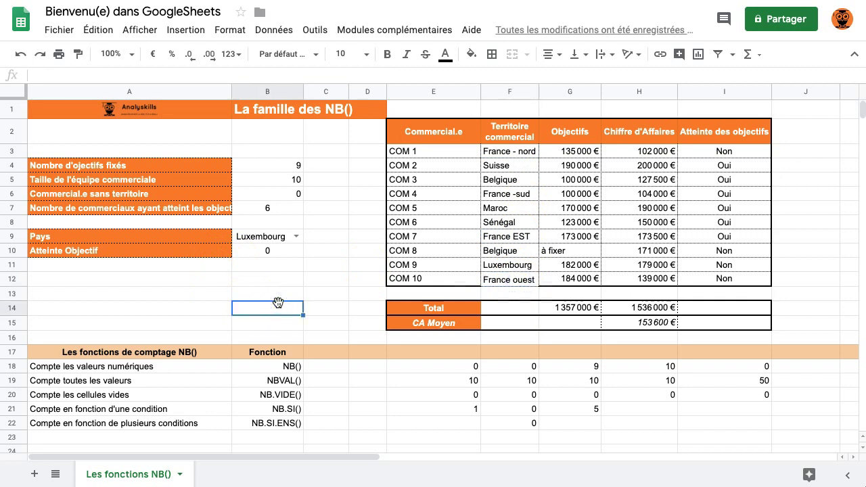
text(=nb.si()
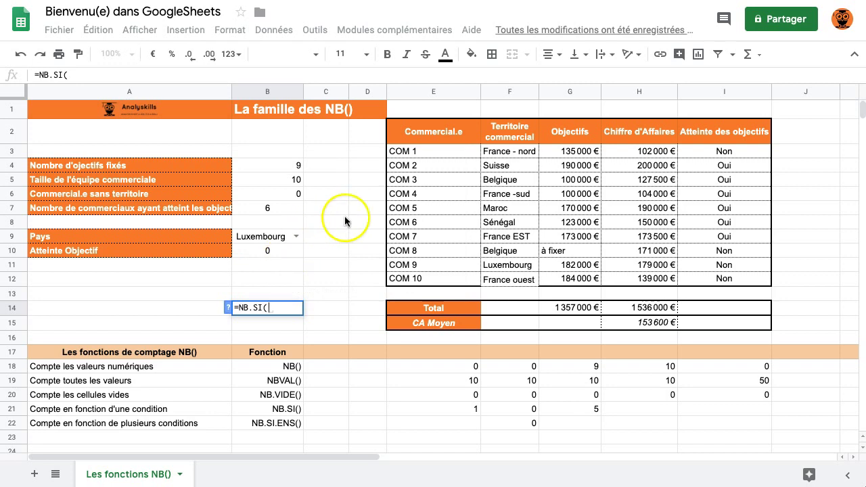
drag(516, 153, 519, 279)
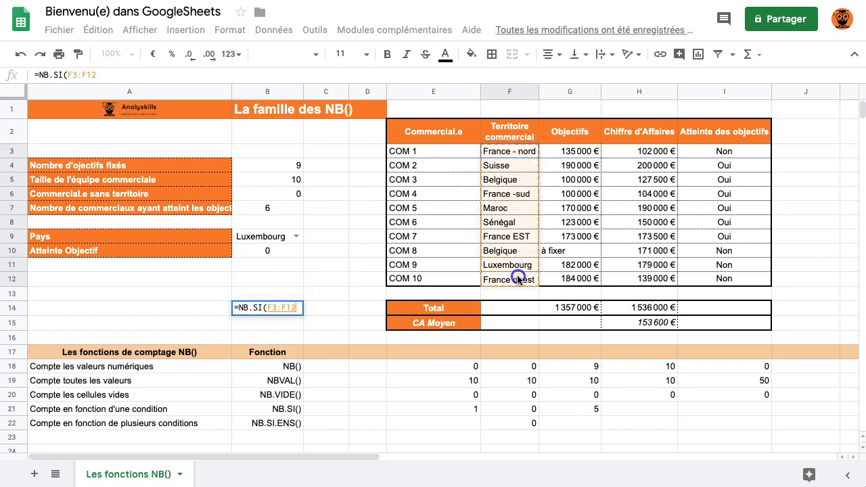
text(;)
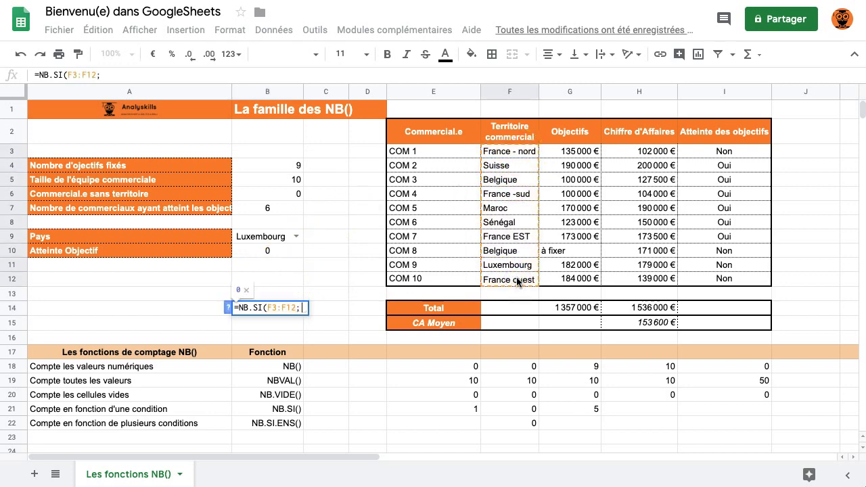
text("France"))
key(Return)
Label the count in A14 as "Territoire - France".
key(Up)
key(Left)
text(Territoire - France)
key(Return)
Change the criterion in B14's formula to "*France*" so it counts every territory containing France, and reselect the cell.
click(278, 312)
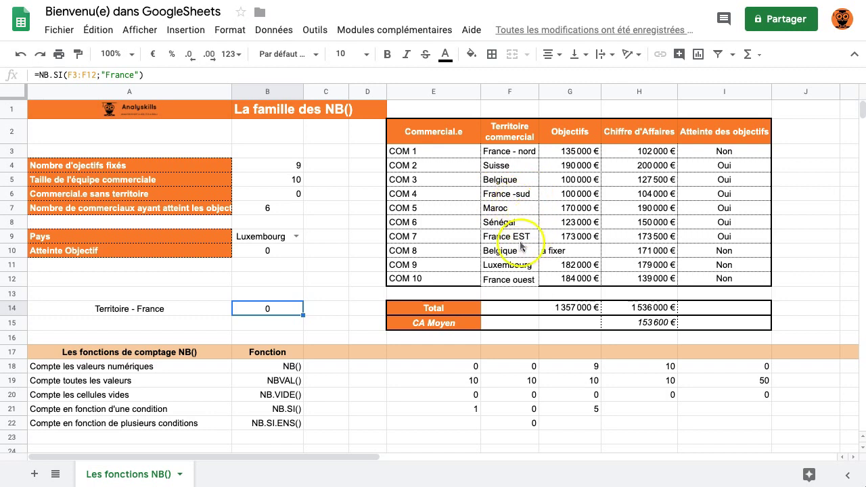
click(158, 76)
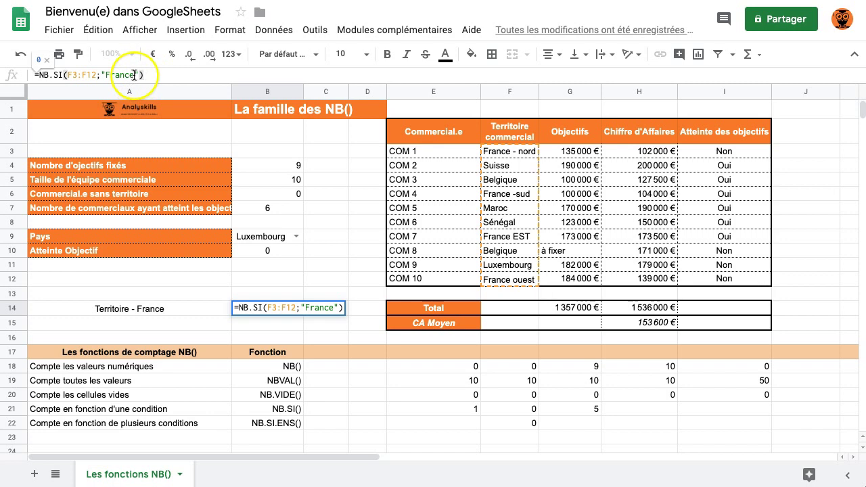
click(164, 75)
key(BackSpace)
key(BackSpace)
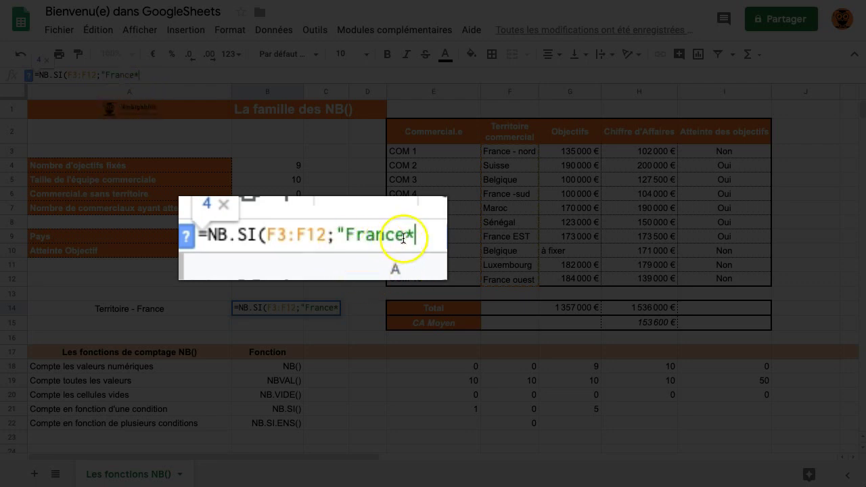
click(347, 232)
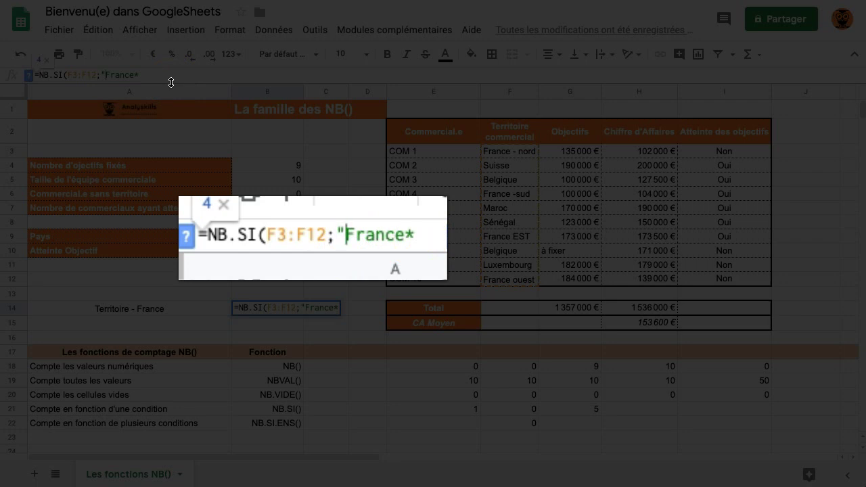
text(*)
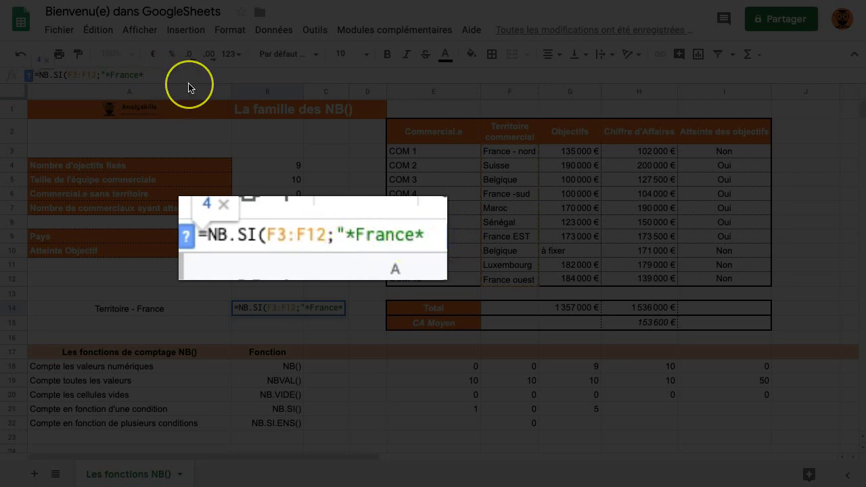
text(")
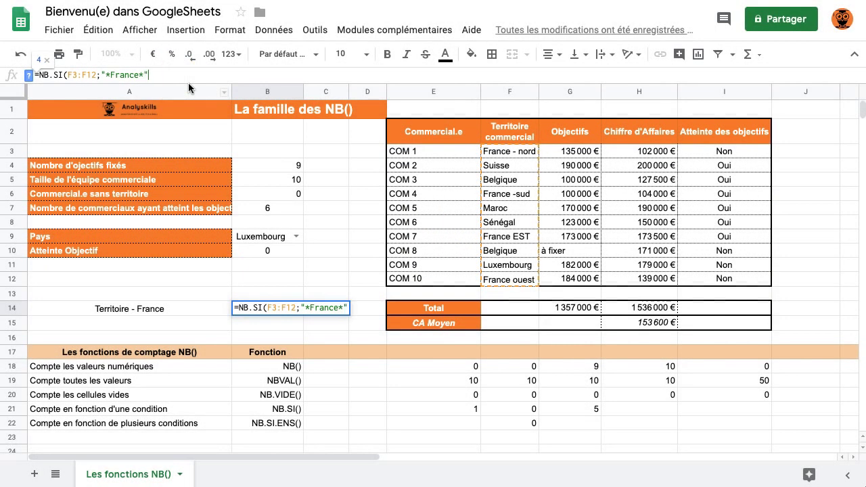
text())
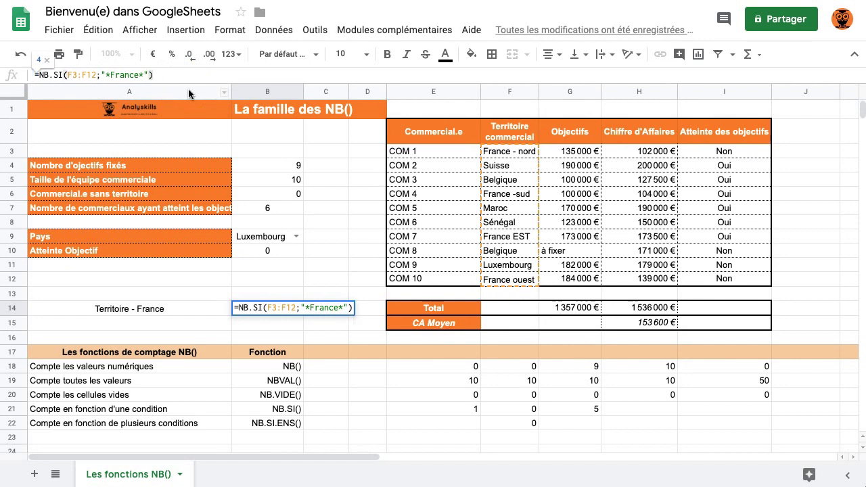
key(Return)
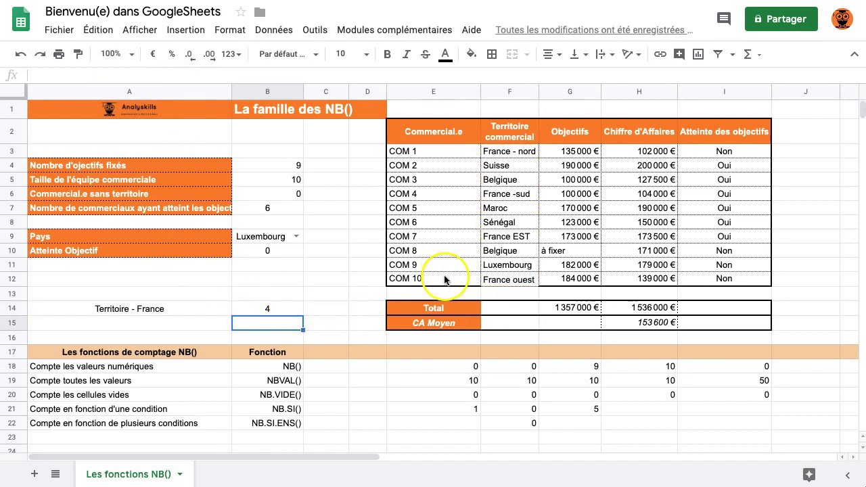
key(Up)
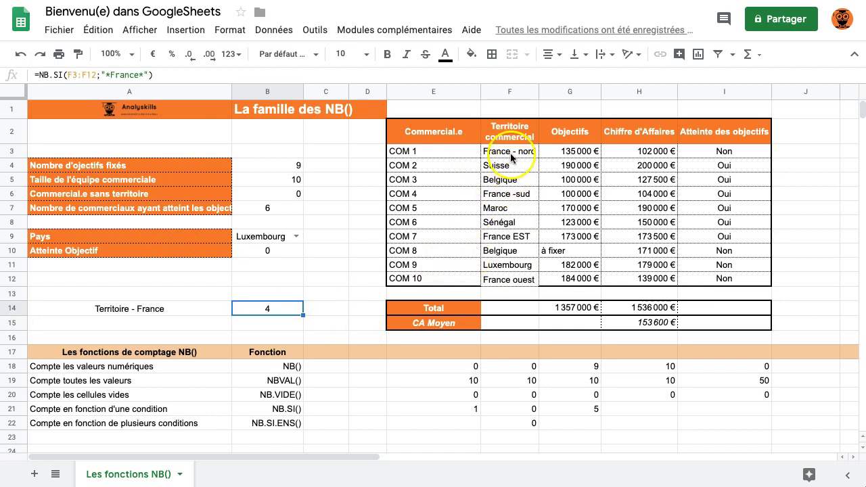